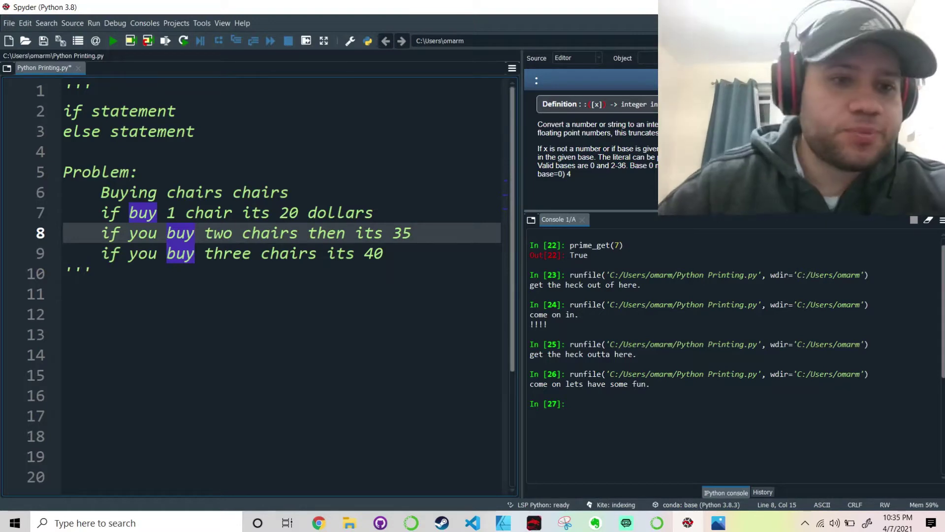
Review the docstring prices: one chair 20, two chairs 35, three chairs 40.
{"action": "left_click", "coordinate": [129, 268]}
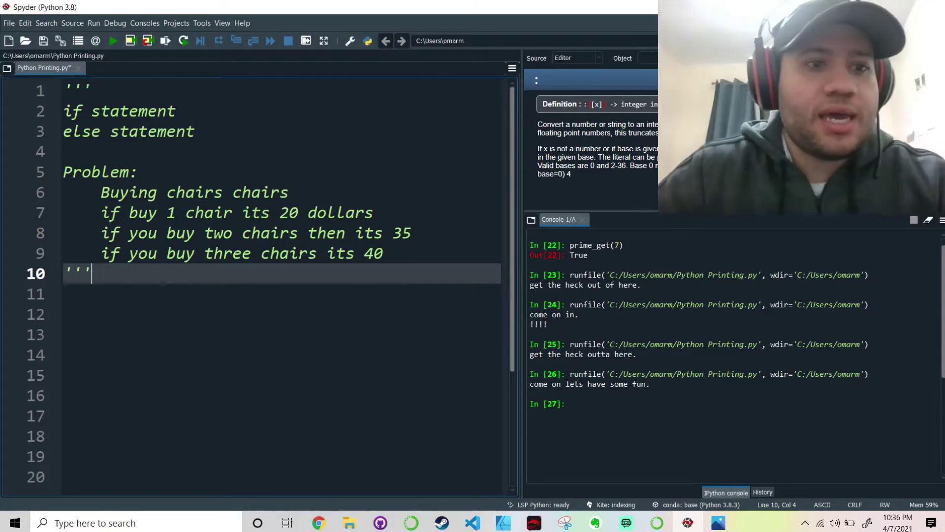
{"action": "key", "text": "Up"}
{"action": "key", "text": "Up"}
{"action": "key", "text": "Up"}
{"action": "key", "text": "End"}
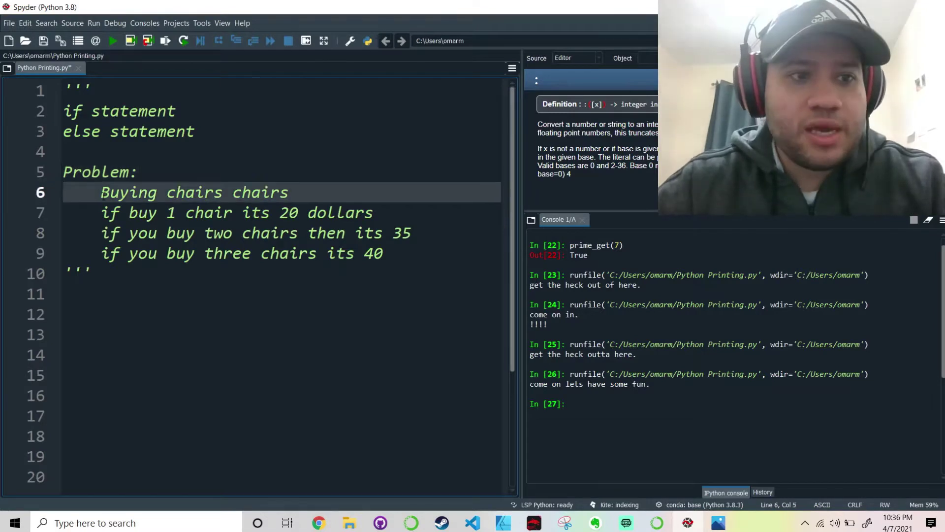
{"action": "left_click_drag", "start_coordinate": [101, 192], "coordinate": [302, 186]}
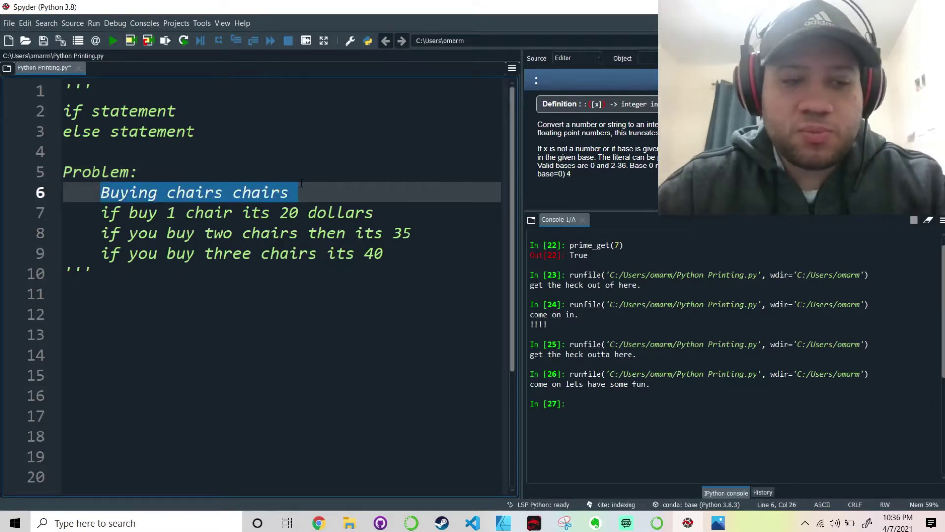
{"action": "left_click", "coordinate": [203, 212]}
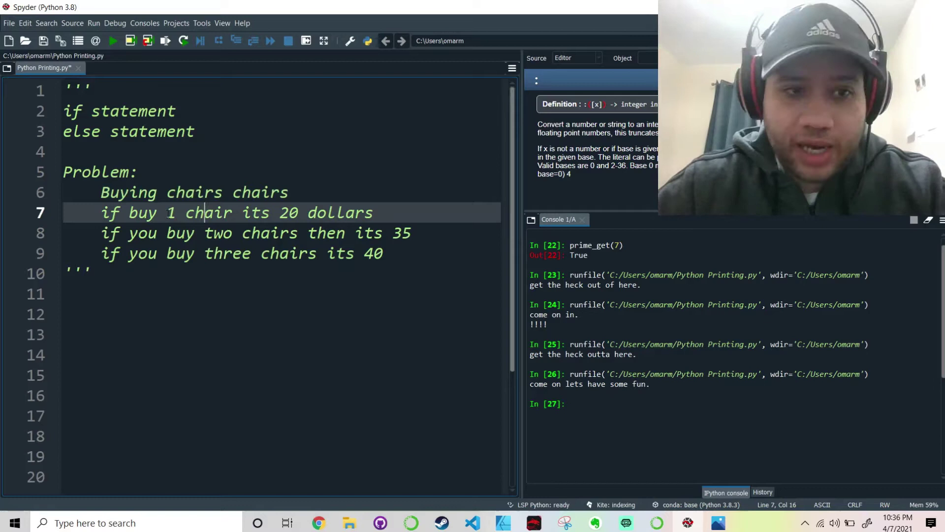
{"action": "left_click_drag", "start_coordinate": [166, 212], "coordinate": [185, 213]}
{"action": "left_click_drag", "start_coordinate": [279, 213], "coordinate": [304, 214]}
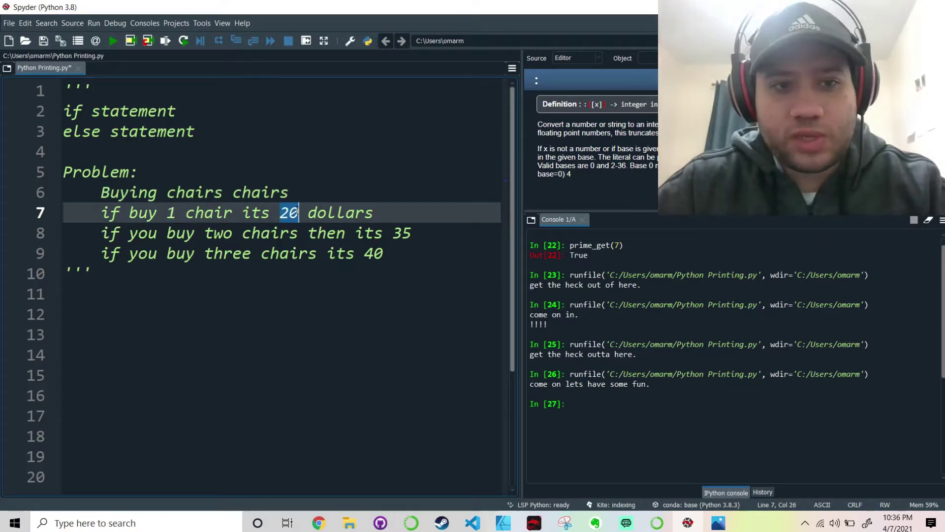
{"action": "left_click", "coordinate": [157, 233]}
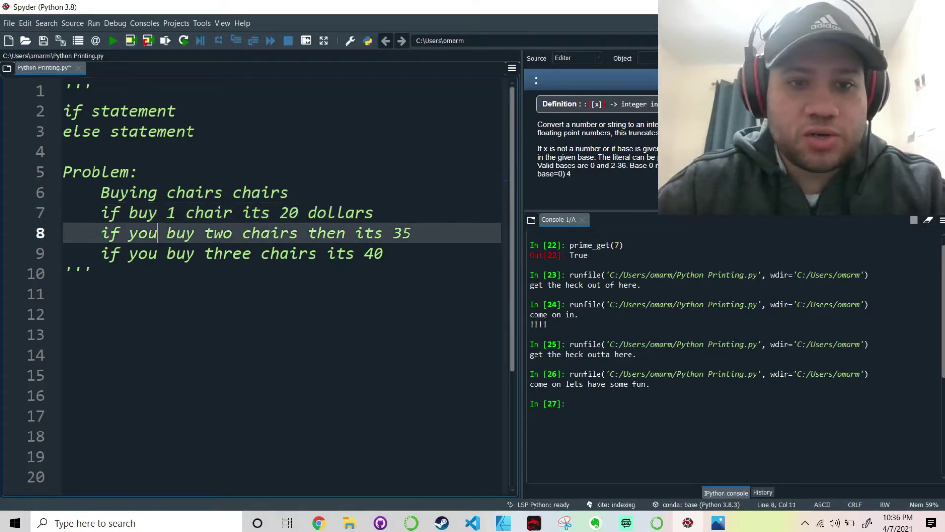
{"action": "left_click_drag", "start_coordinate": [392, 233], "coordinate": [431, 236]}
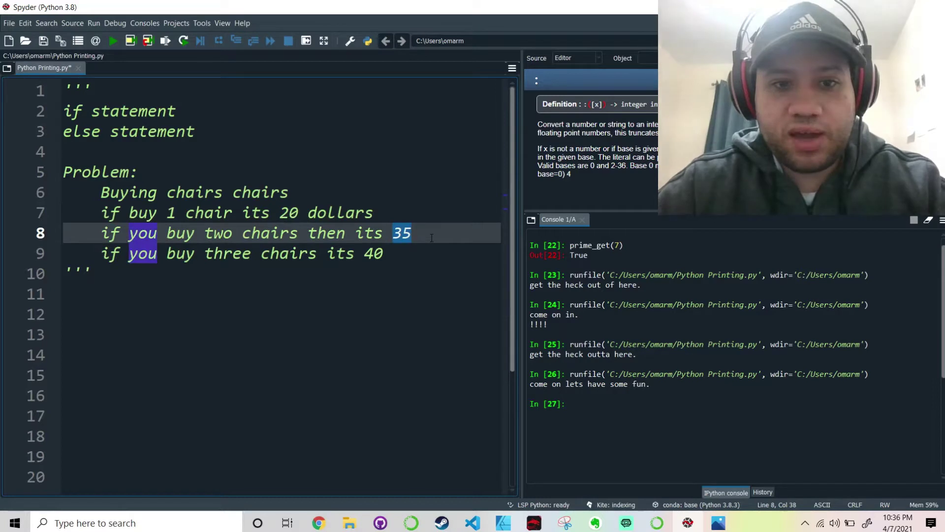
{"action": "left_click", "coordinate": [191, 272]}
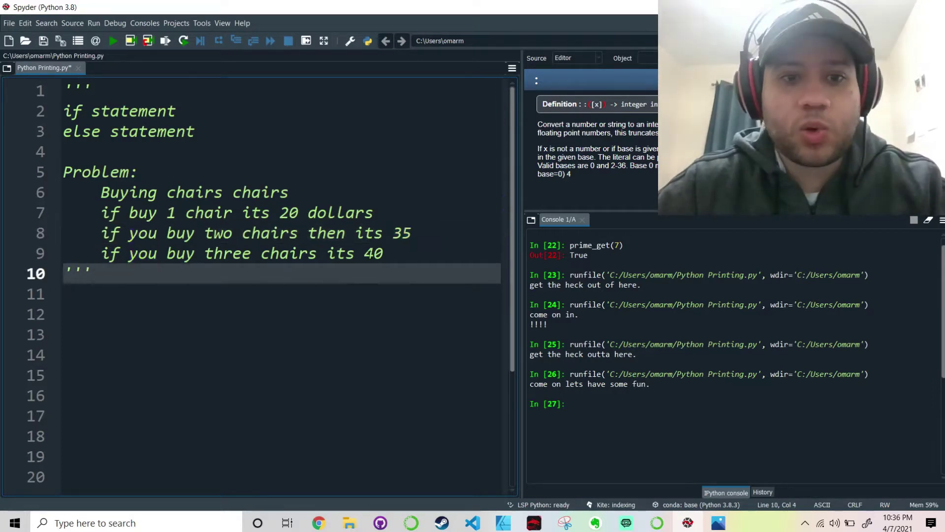
{"action": "left_click_drag", "start_coordinate": [363, 253], "coordinate": [387, 255]}
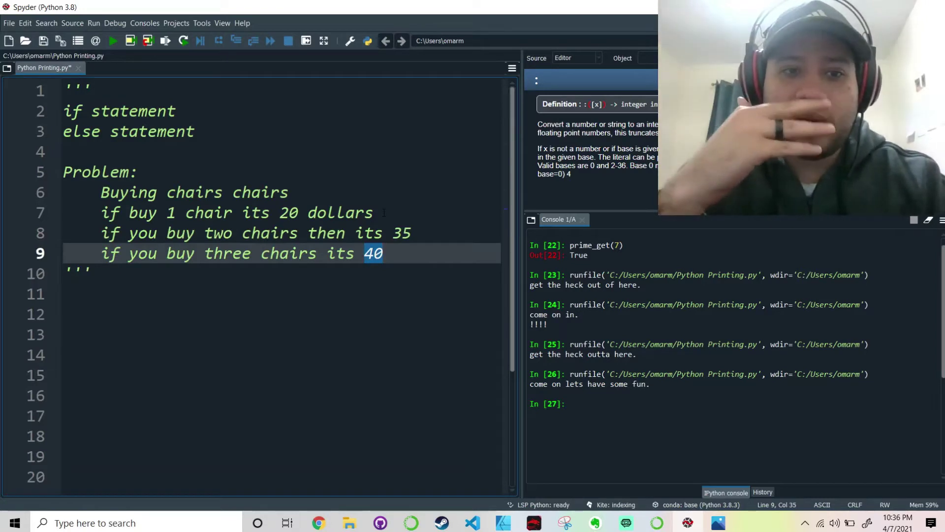
{"action": "key", "text": "Down"}
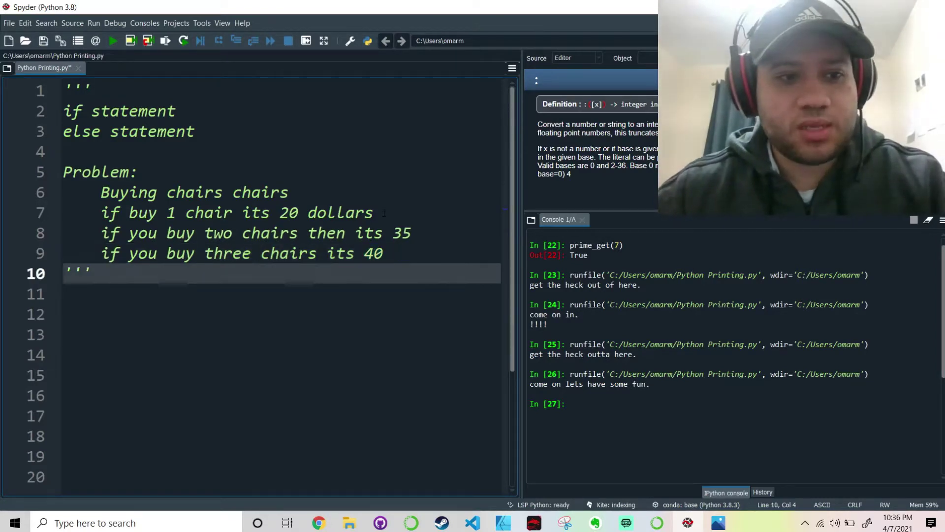
Write if chairs == 1: on line 12, contrasting = assignment with == comparison.
{"action": "key", "text": "Down"}
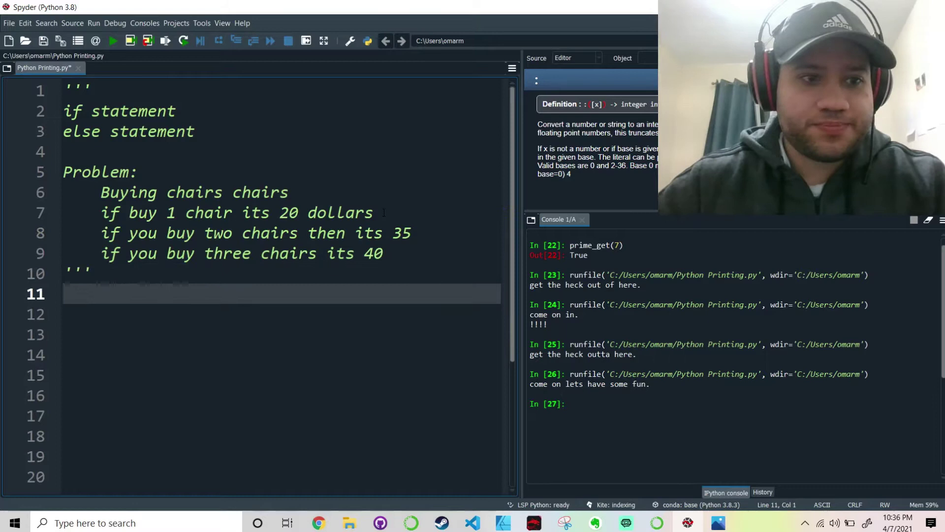
{"action": "key", "text": "Down"}
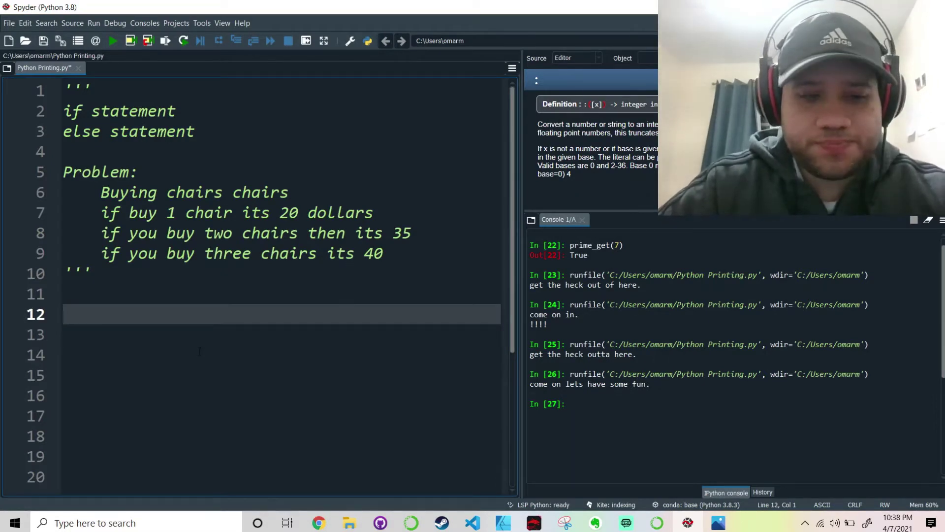
{"action": "type", "text": "if chai"}
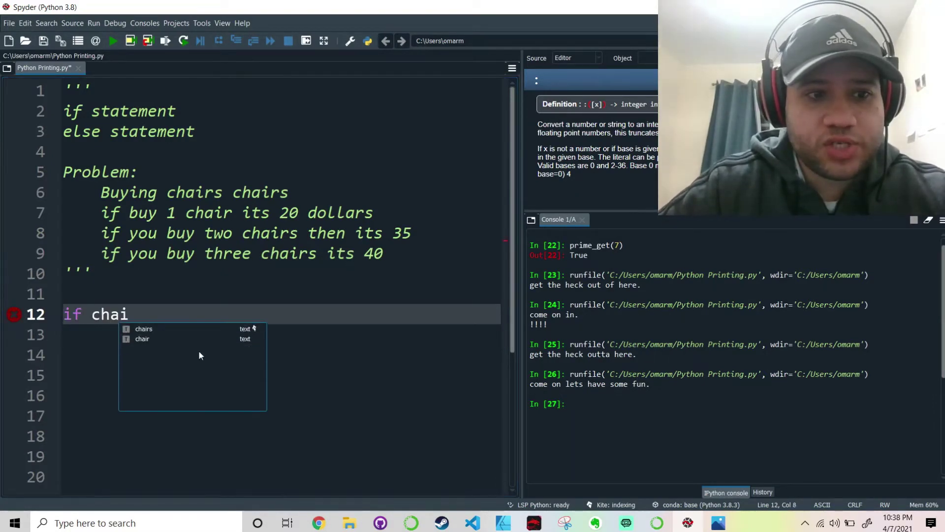
{"action": "type", "text": "rs == "}
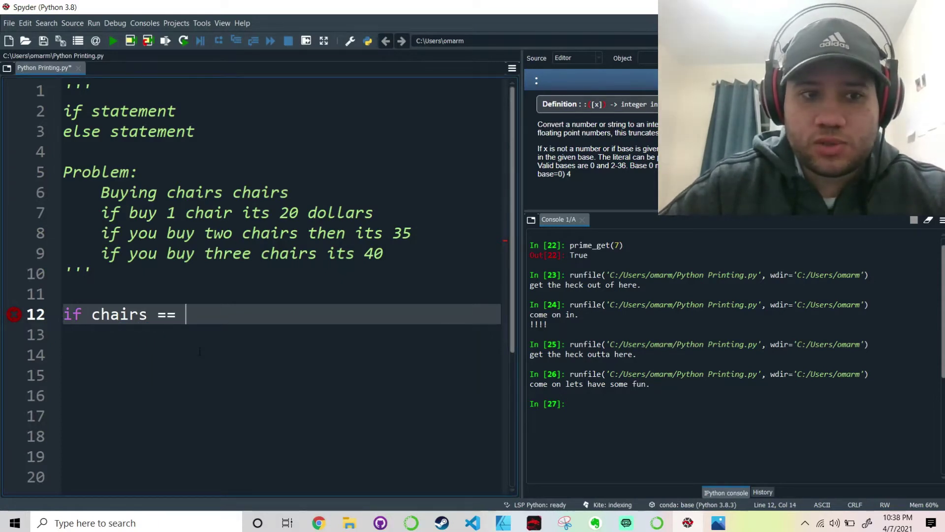
{"action": "type", "text": "1"}
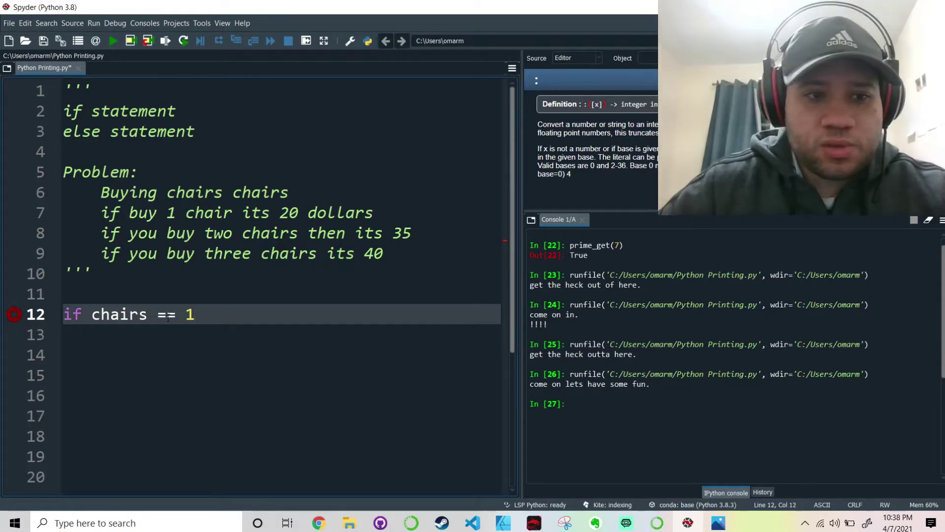
{"action": "key", "text": "Delete"}
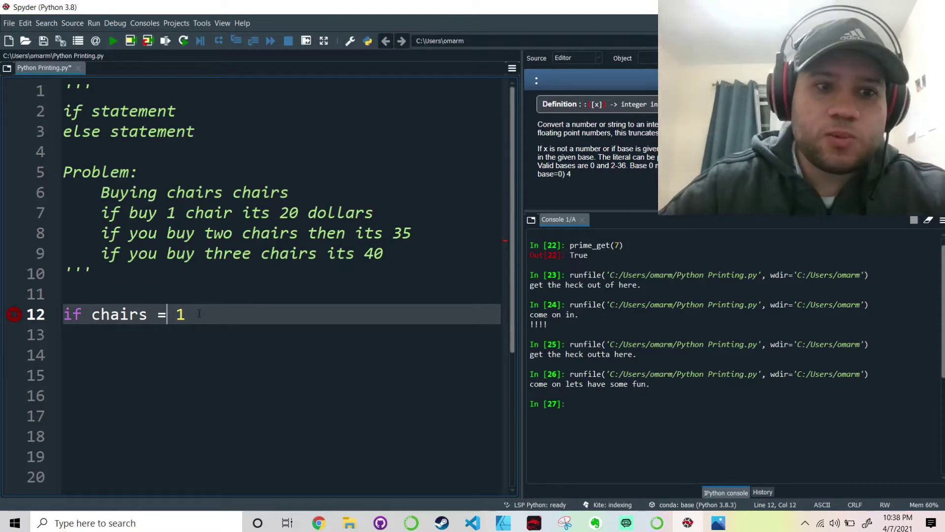
{"action": "left_click_drag", "start_coordinate": [187, 314], "coordinate": [90, 314]}
{"action": "left_click", "coordinate": [171, 316]}
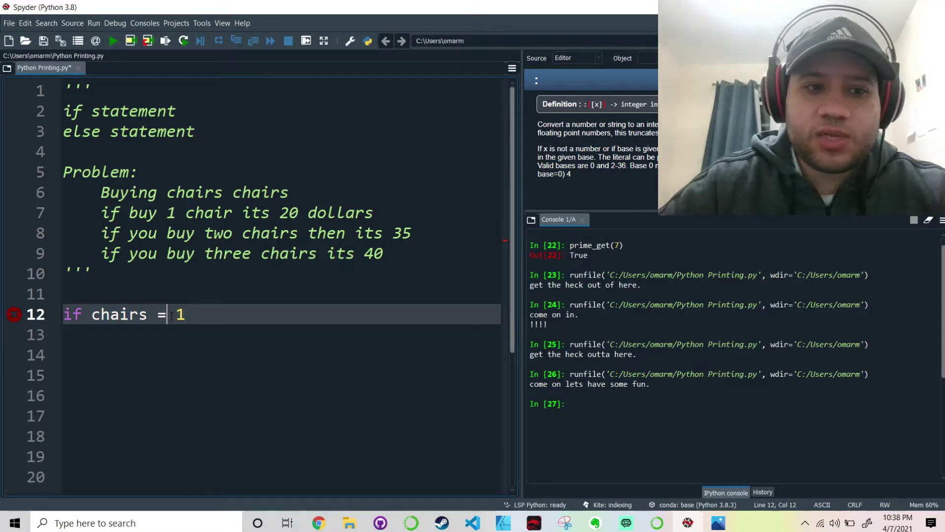
{"action": "type", "text": "="}
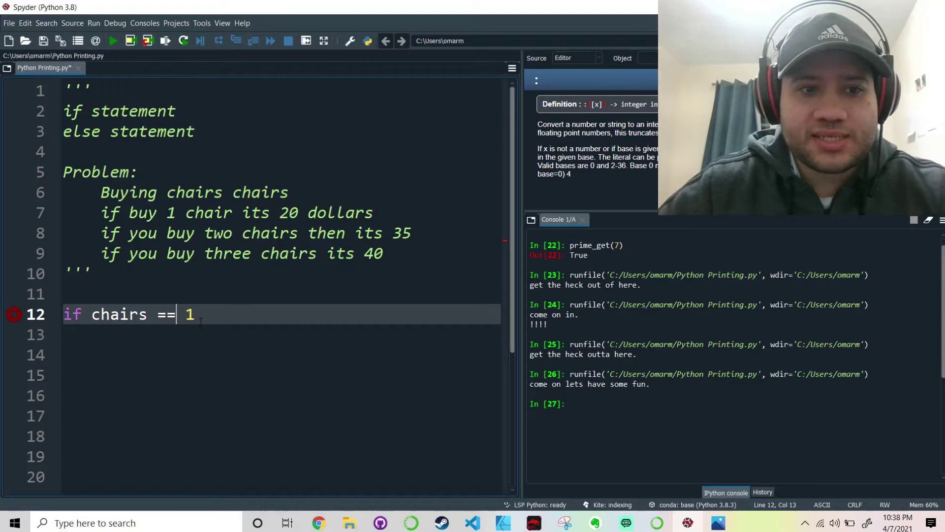
{"action": "double_click", "coordinate": [190, 314]}
{"action": "left_click", "coordinate": [186, 314]}
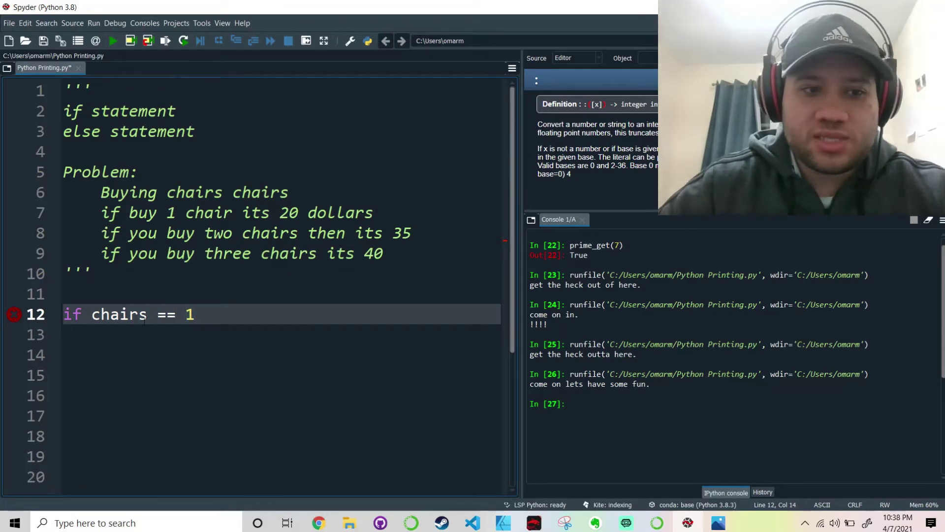
{"action": "left_click_drag", "start_coordinate": [148, 313], "coordinate": [91, 314]}
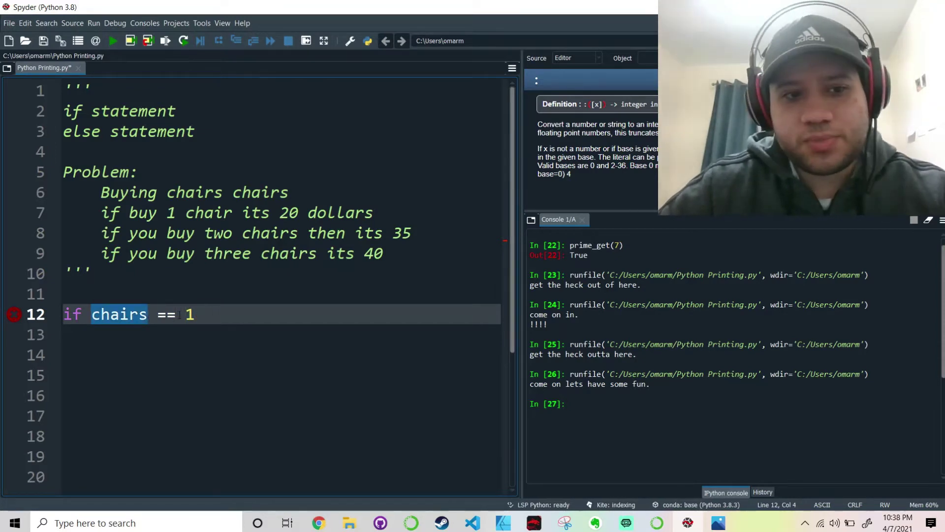
{"action": "left_click", "coordinate": [96, 294]}
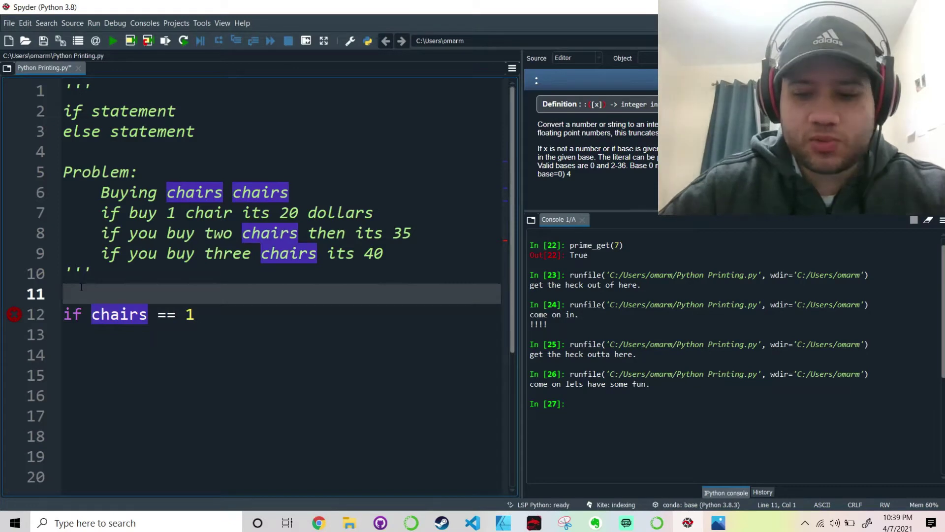
{"action": "type", "text": "= and =="}
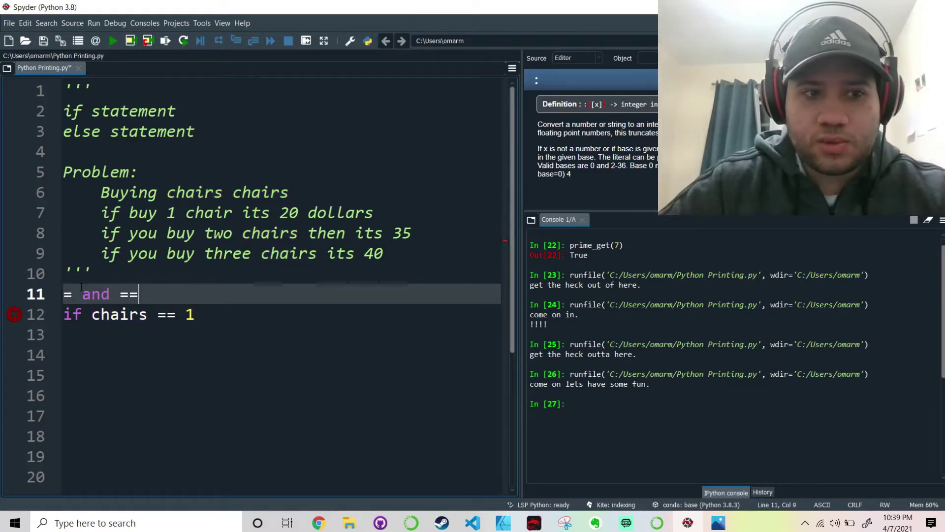
{"action": "key", "text": "BackSpace"}
{"action": "key", "text": "BackSpace"}
{"action": "key", "text": "BackSpace"}
{"action": "key", "text": "BackSpace"}
{"action": "key", "text": "BackSpace"}
{"action": "key", "text": "BackSpace"}
{"action": "key", "text": "BackSpace"}
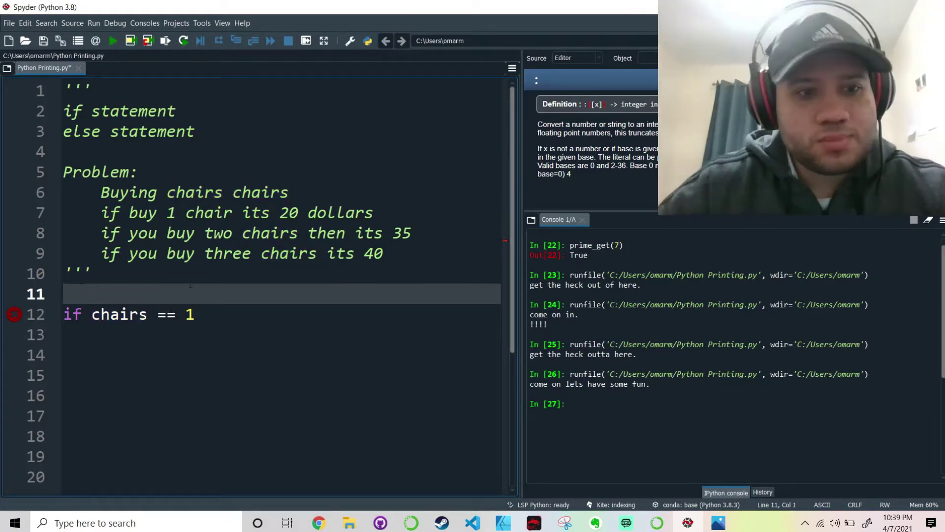
{"action": "left_click", "coordinate": [208, 314]}
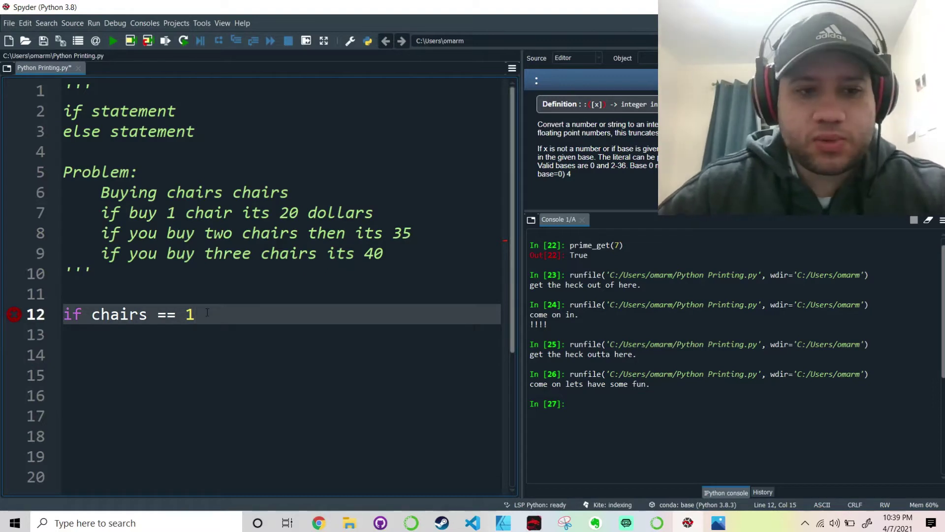
{"action": "type", "text": ":"}
Make the one-chair branch print '20 usd' and start a new line below it.
{"action": "key", "text": "Return"}
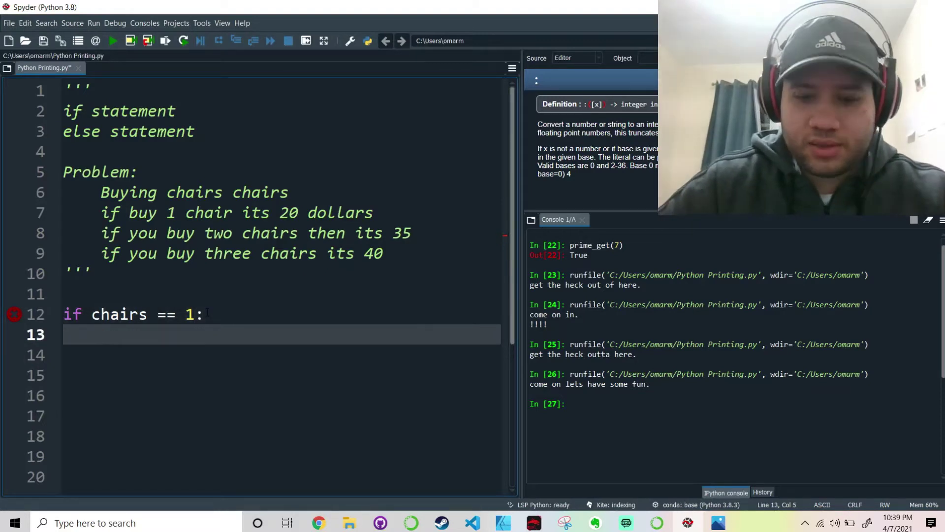
{"action": "type", "text": "print"}
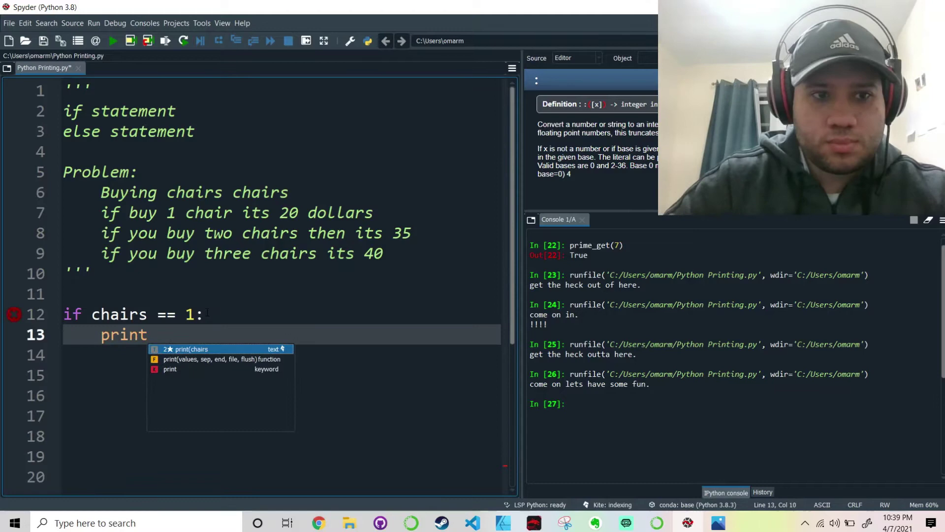
{"action": "type", "text": "(\""}
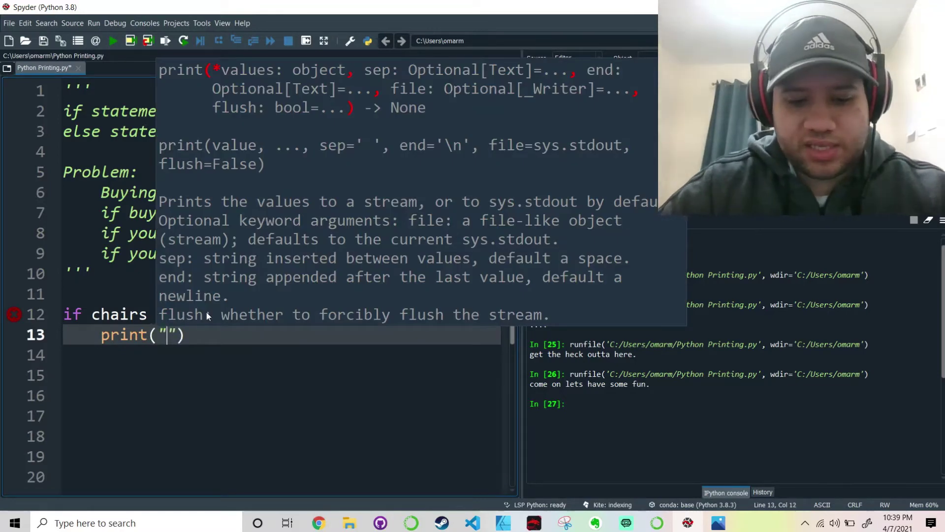
{"action": "type", "text": "20 usd"}
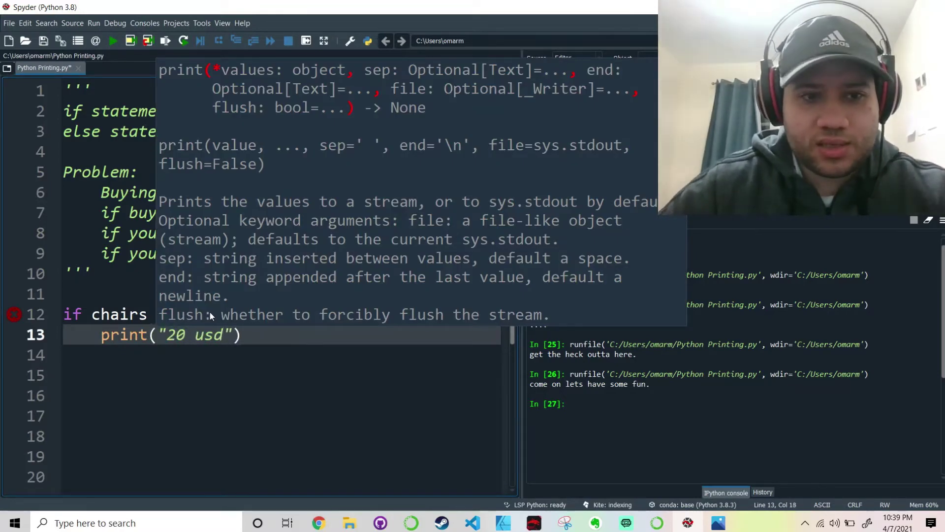
{"action": "key", "text": "End"}
{"action": "key", "text": "Return"}
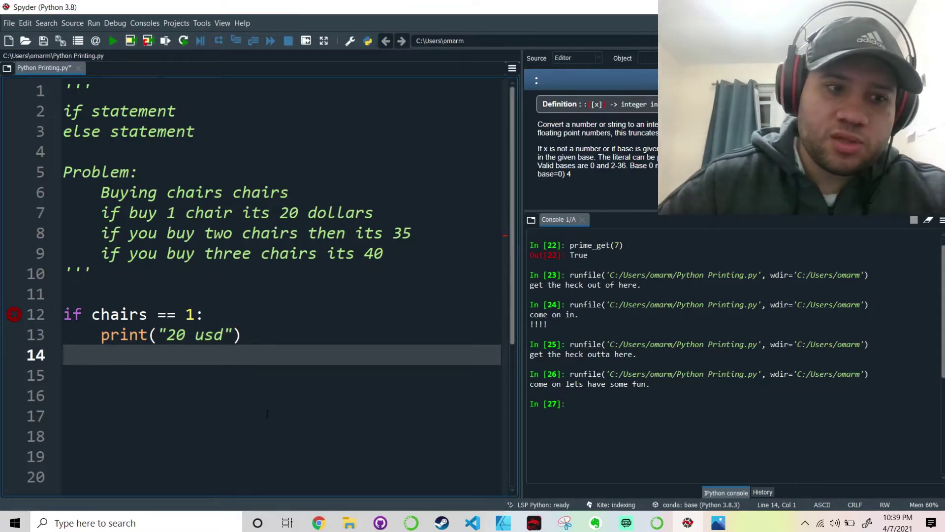
{"action": "type", "text": "el"}
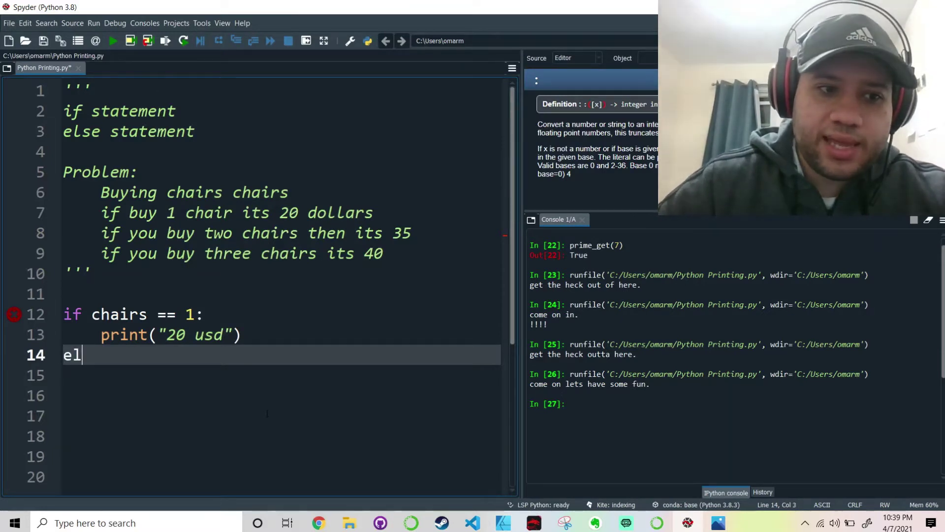
{"action": "type", "text": "if ch"}
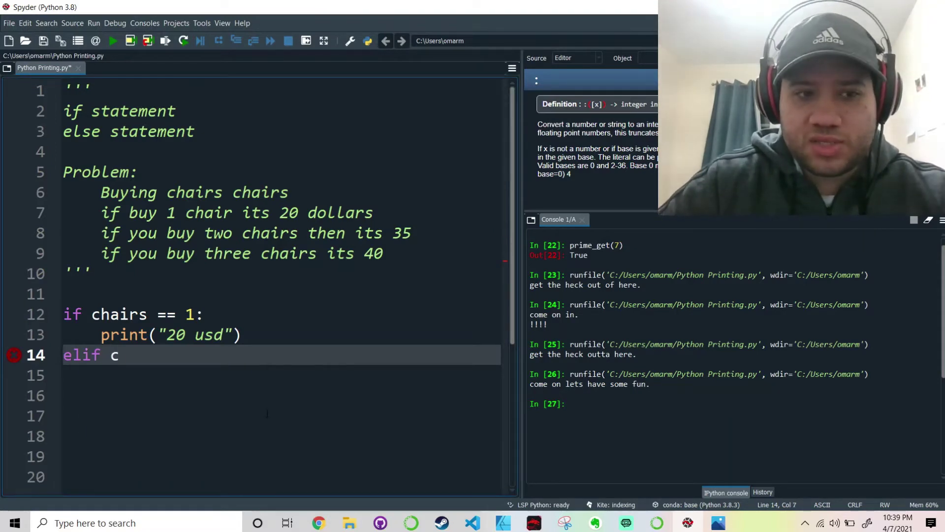
{"action": "type", "text": "airs == "}
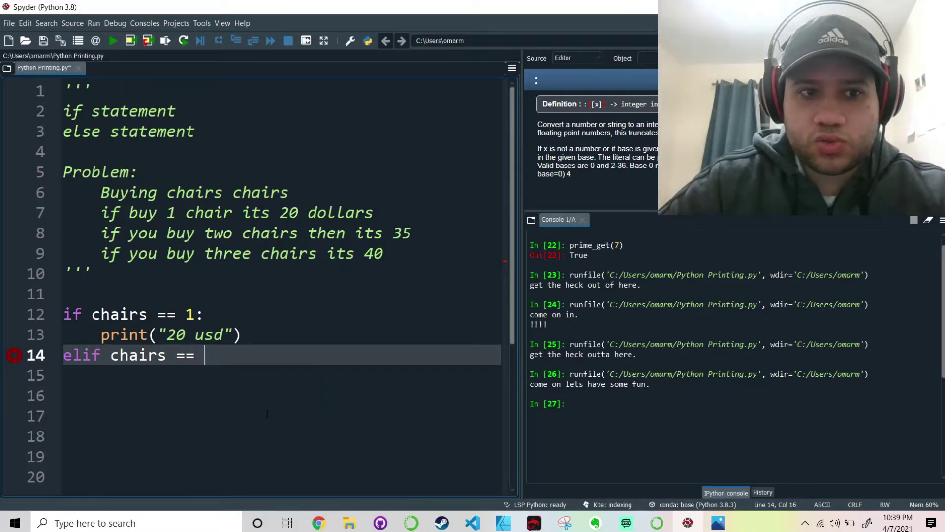
{"action": "type", "text": "2:"}
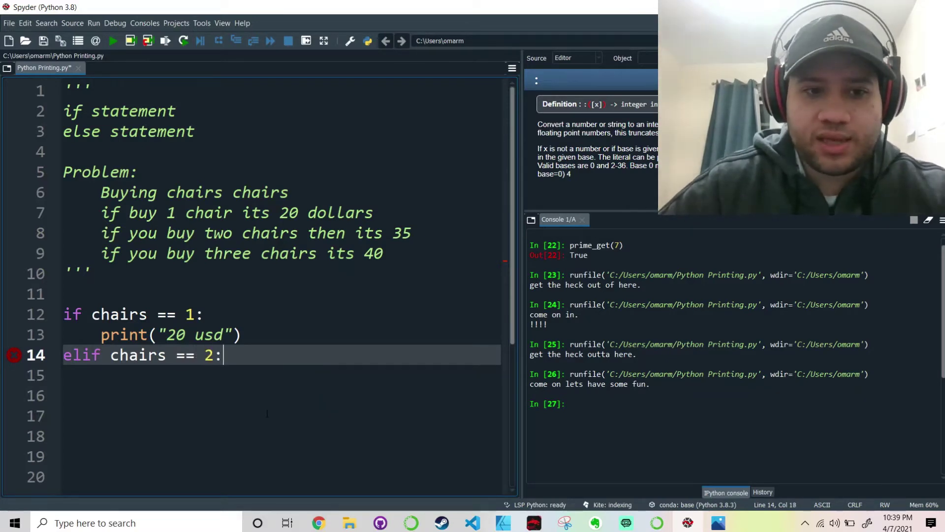
Add elif chairs == 2 printing '35 dollars' and elif chairs == 3 printing '40 USD'.
{"action": "key", "text": "Return"}
{"action": "type", "text": "print"}
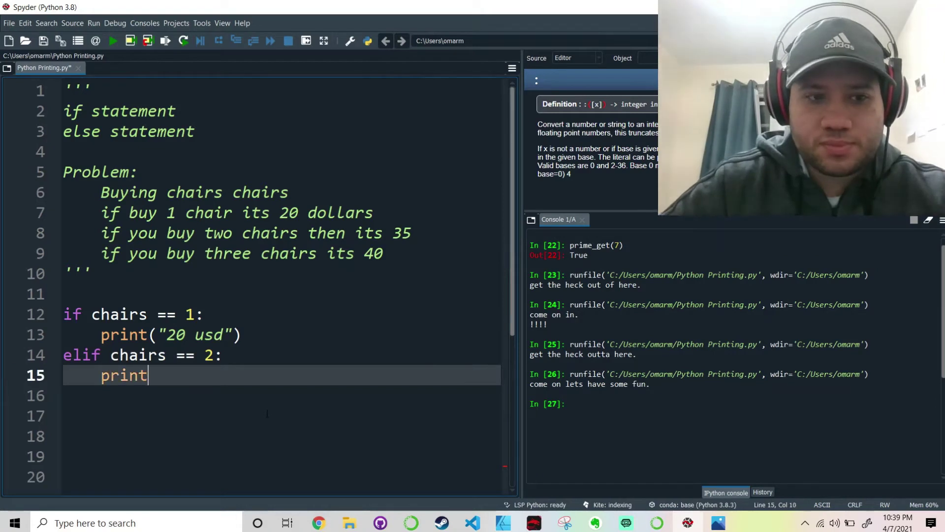
{"action": "type", "text": "("}
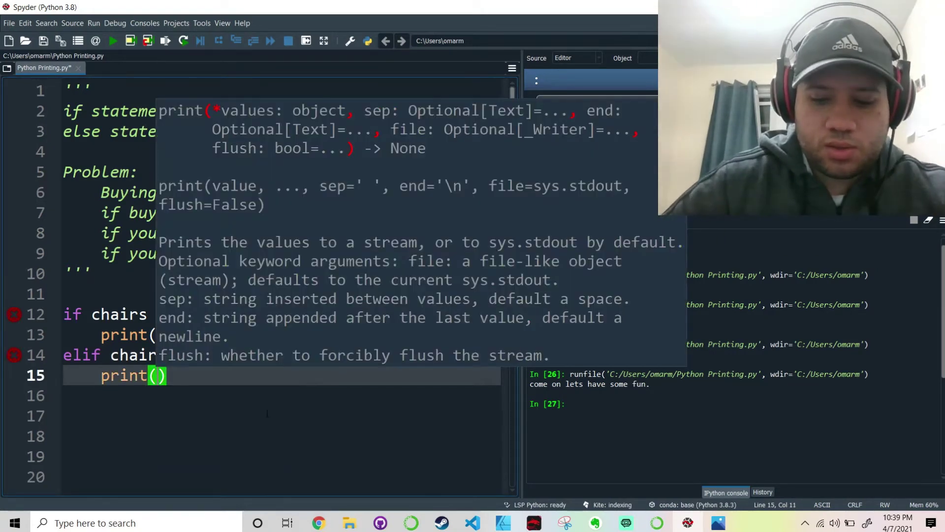
{"action": "type", "text": "\"25"}
{"action": "key", "text": "BackSpace"}
{"action": "key", "text": "BackSpace"}
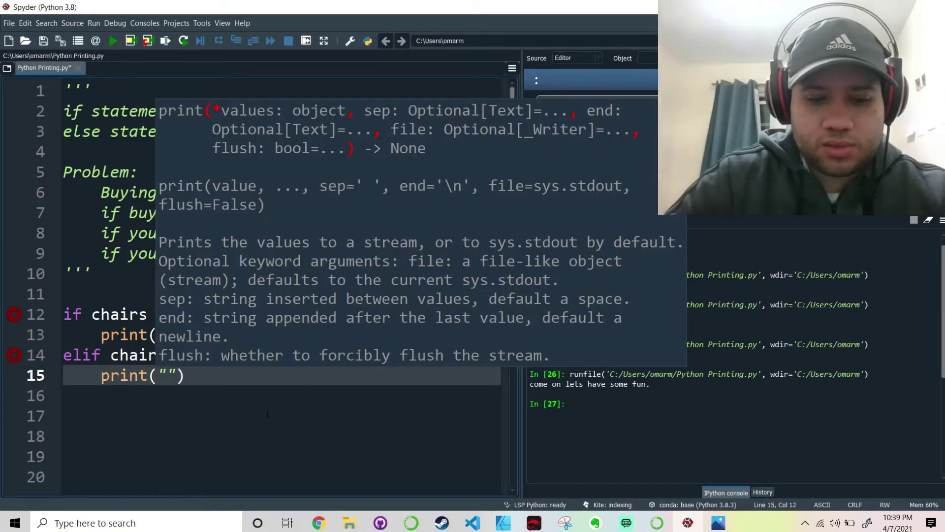
{"action": "type", "text": "35 dollars"}
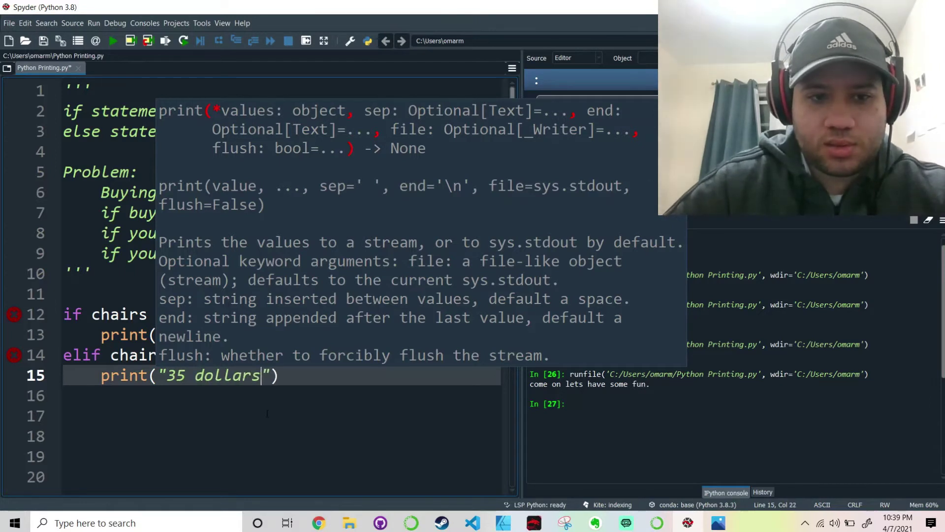
{"action": "left_click", "coordinate": [315, 374]}
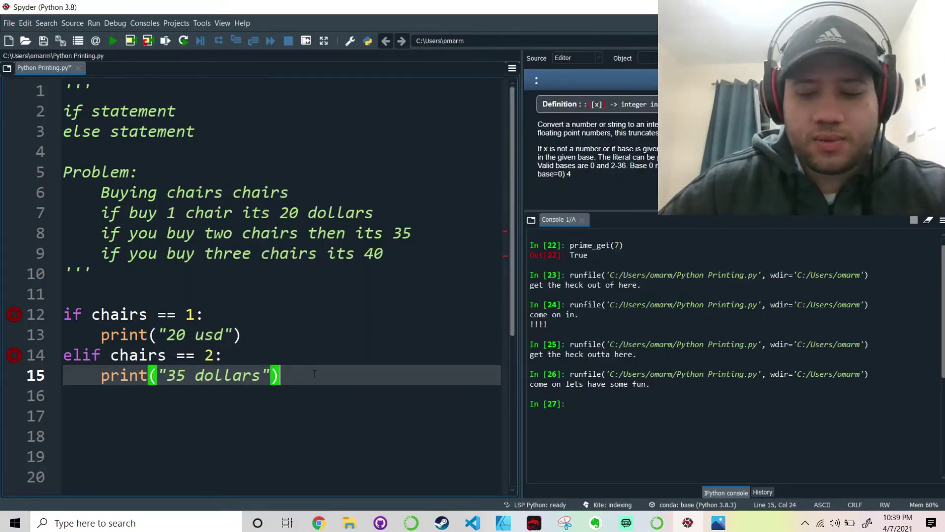
{"action": "key", "text": "Return"}
{"action": "key", "text": "Return"}
{"action": "key", "text": "BackSpace"}
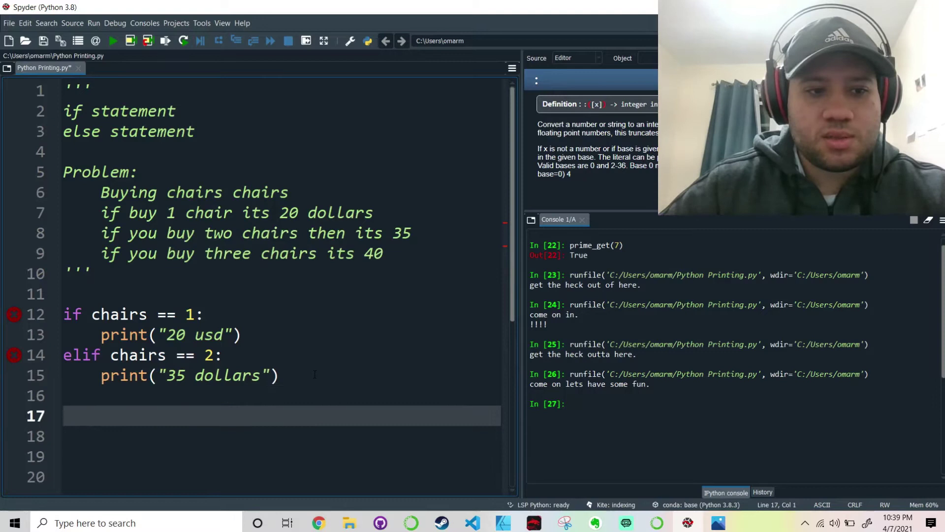
{"action": "key", "text": "Up"}
{"action": "type", "text": "el"}
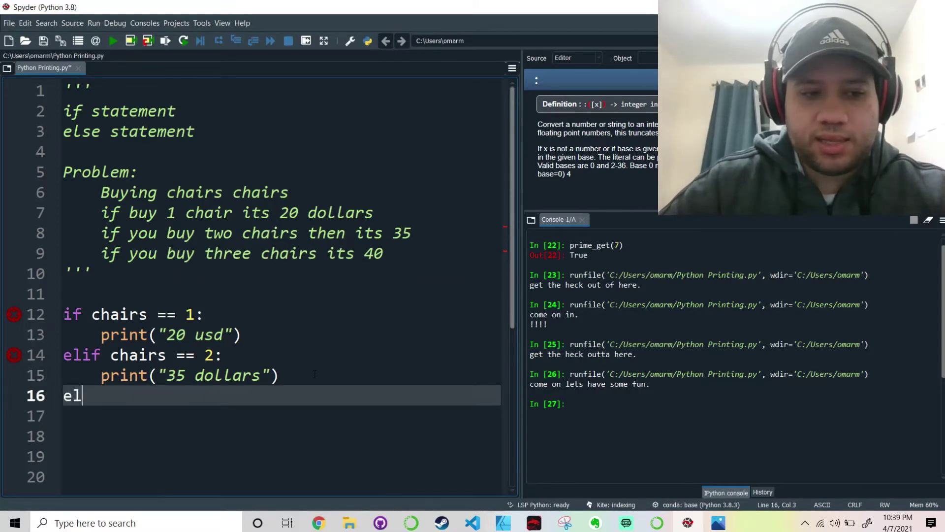
{"action": "type", "text": "if chairs =="}
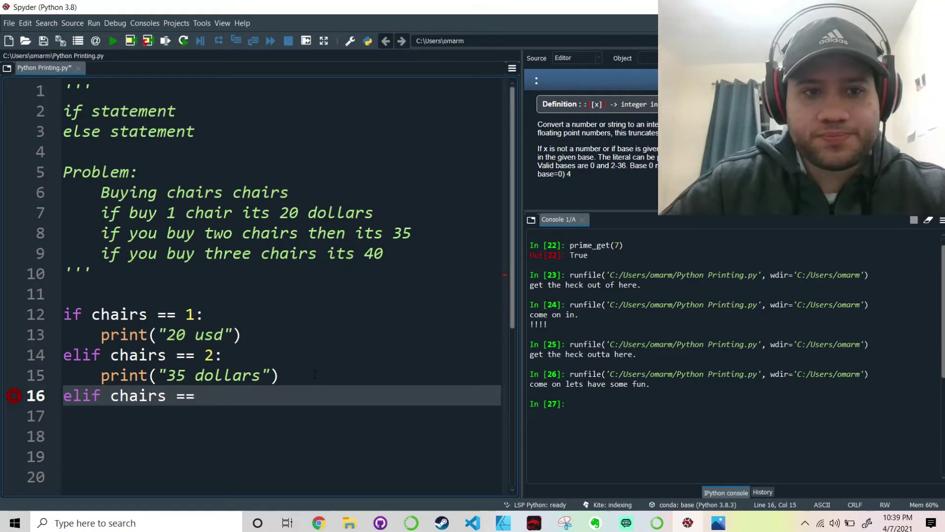
{"action": "type", "text": "3  3"}
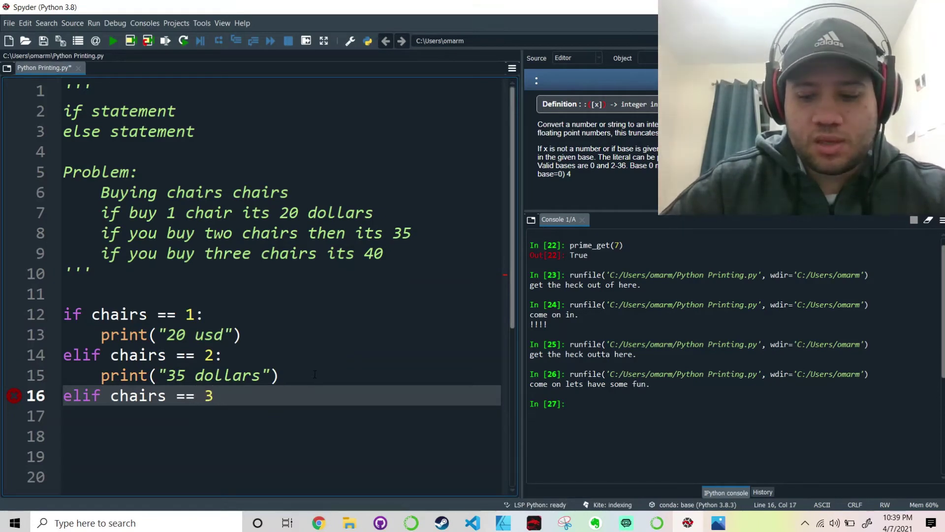
{"action": "type", "text": ":"}
{"action": "key", "text": "Return"}
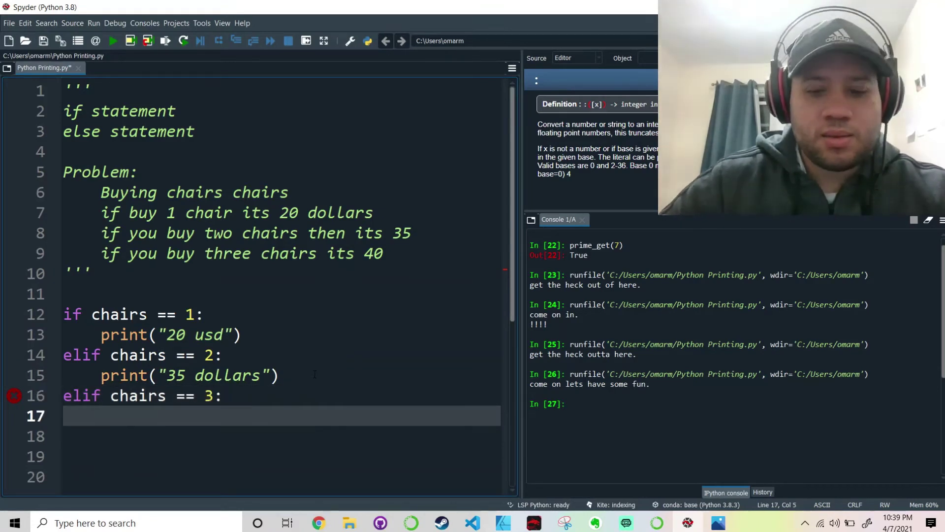
{"action": "type", "text": "p"}
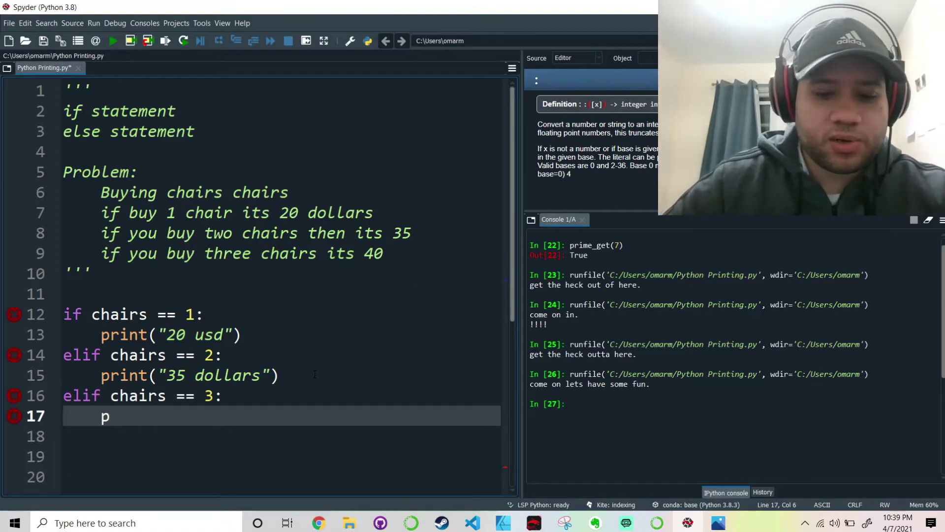
{"action": "type", "text": "rint("}
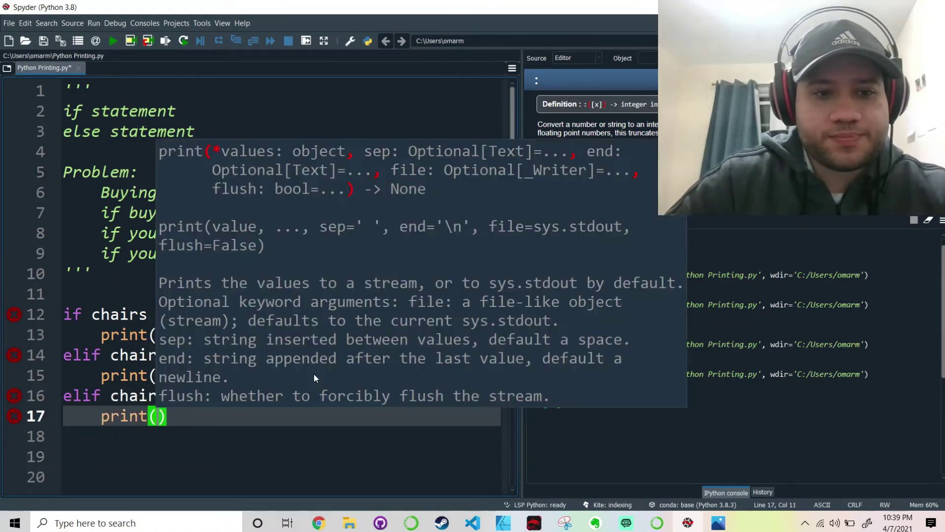
{"action": "type", "text": "\""}
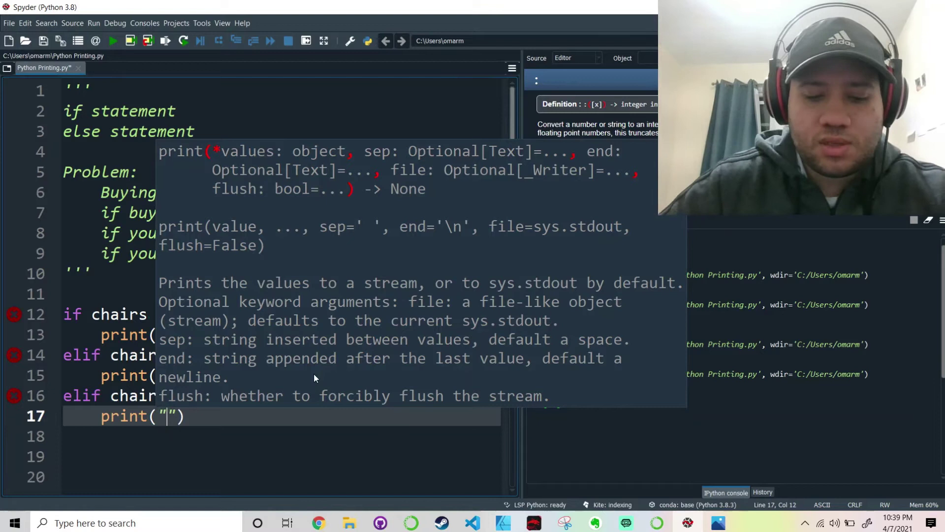
{"action": "type", "text": "40 USD"}
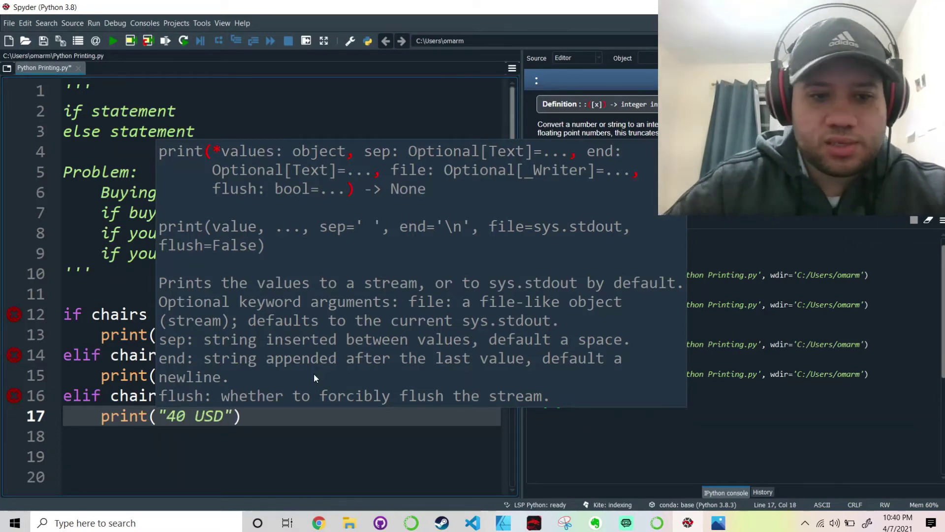
{"action": "left_click", "coordinate": [272, 438]}
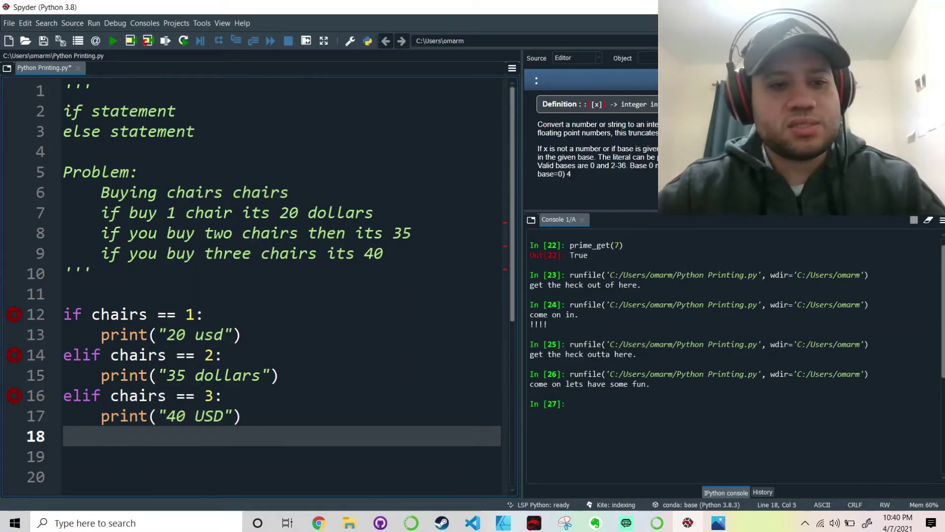
Walk through the if and elif lines, ending on blank line 11.
{"action": "key", "text": "Up"}
{"action": "key", "text": "Up"}
{"action": "key", "text": "Up"}
{"action": "key", "text": "Home"}
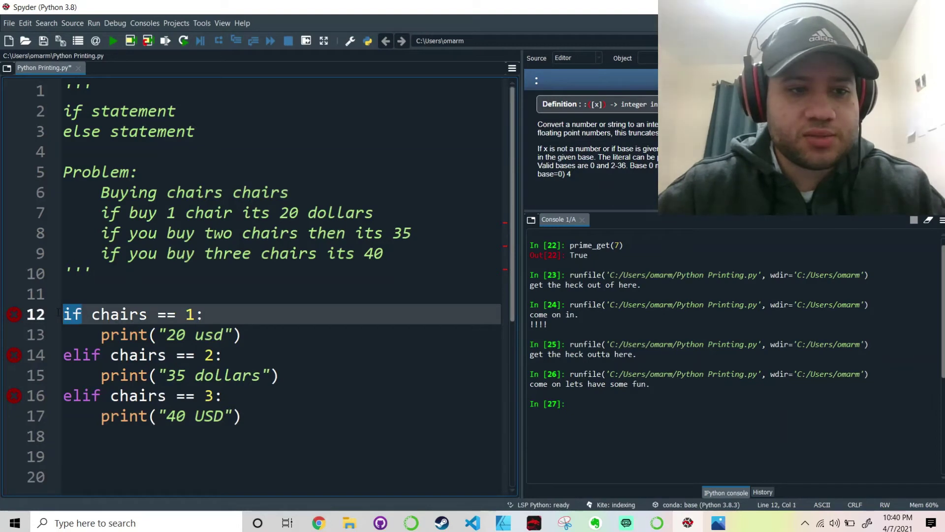
{"action": "key", "text": "Down"}
{"action": "key", "text": "Down"}
{"action": "key", "text": "Right"}
{"action": "key", "text": "Right"}
{"action": "key", "text": "Right"}
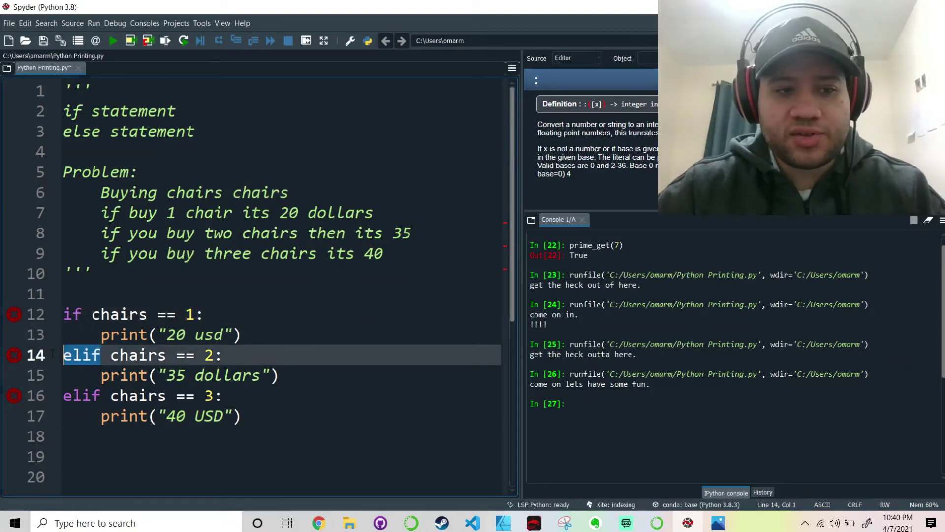
{"action": "key", "text": "Down"}
{"action": "key", "text": "Down"}
{"action": "key", "text": "Home"}
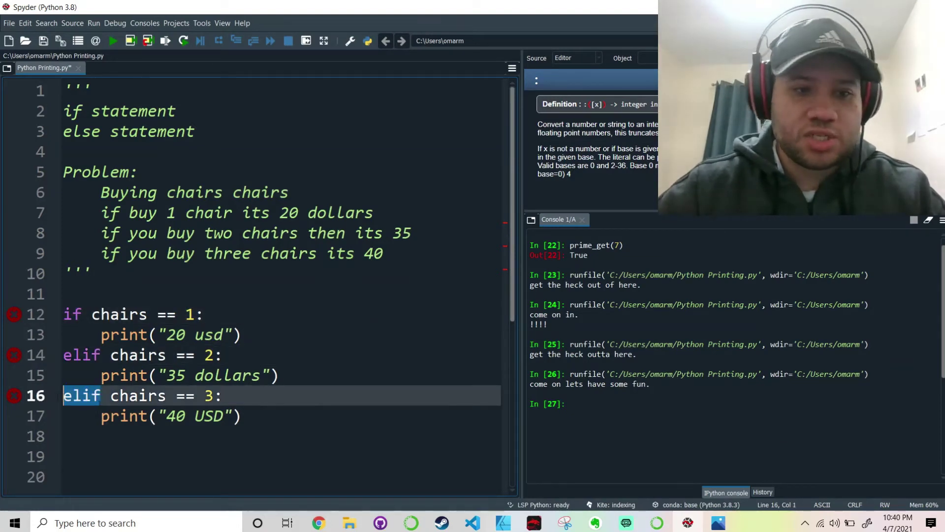
{"action": "key", "text": "Down"}
{"action": "key", "text": "Down"}
{"action": "key", "text": "End"}
{"action": "key", "text": "Down"}
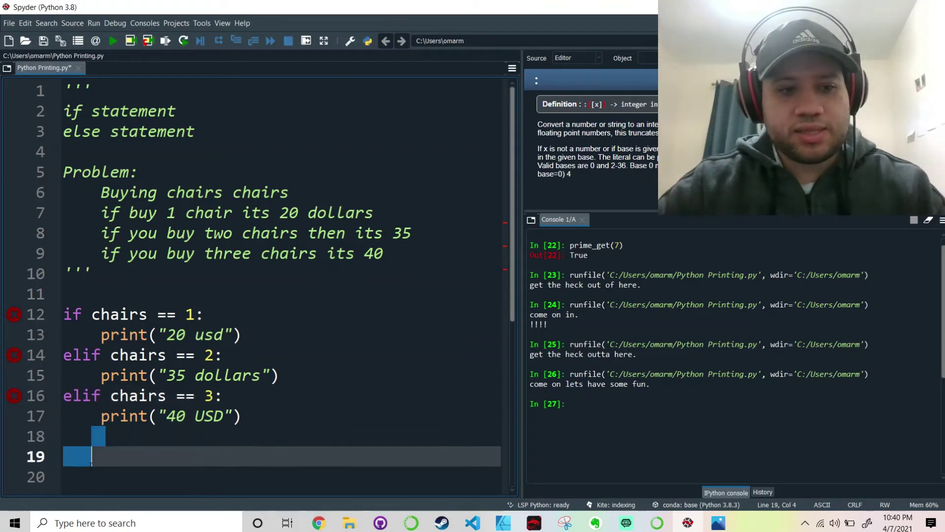
{"action": "key", "text": "Down"}
{"action": "left_click", "coordinate": [83, 454]}
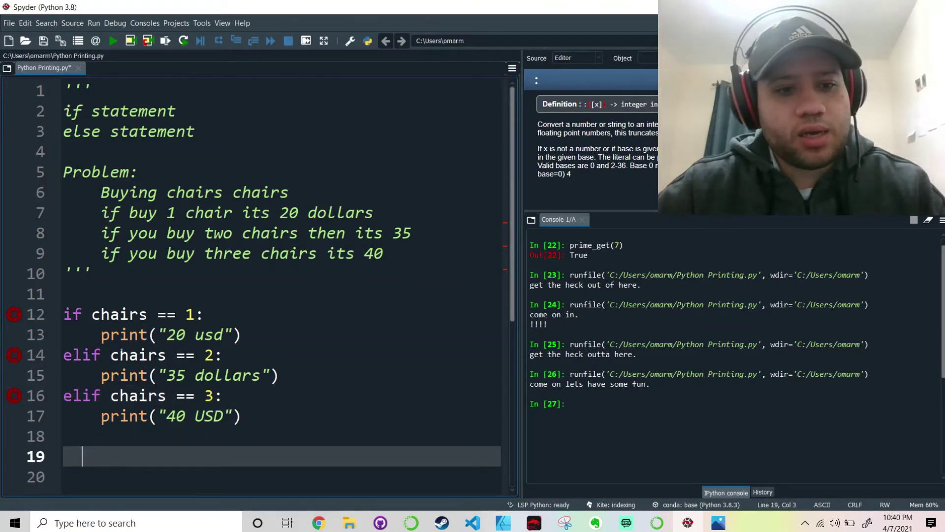
{"action": "left_click", "coordinate": [90, 289]}
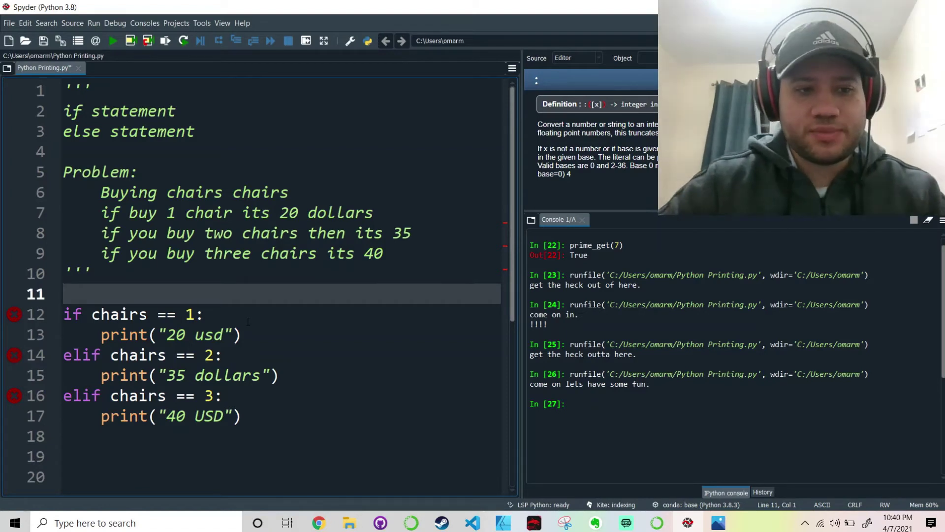
{"action": "type", "text": "chairs"}
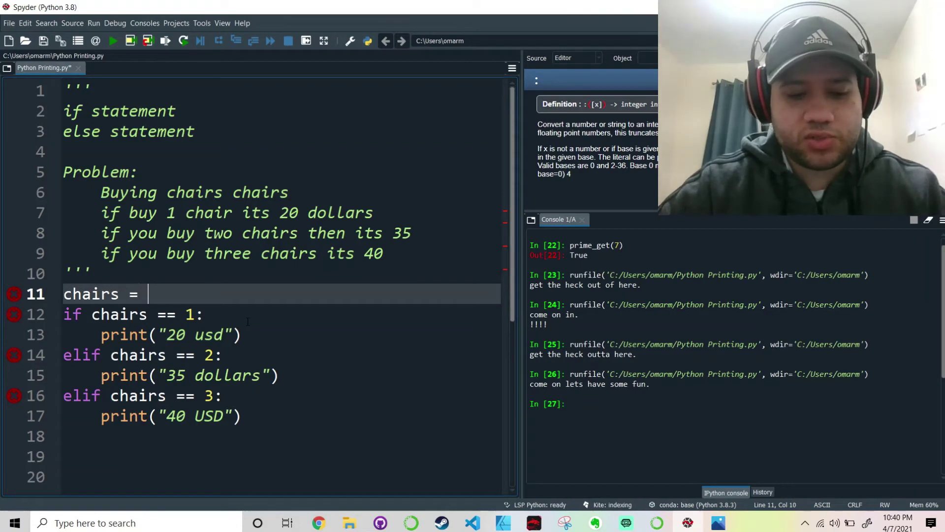
{"action": "type", "text": " = 3"}
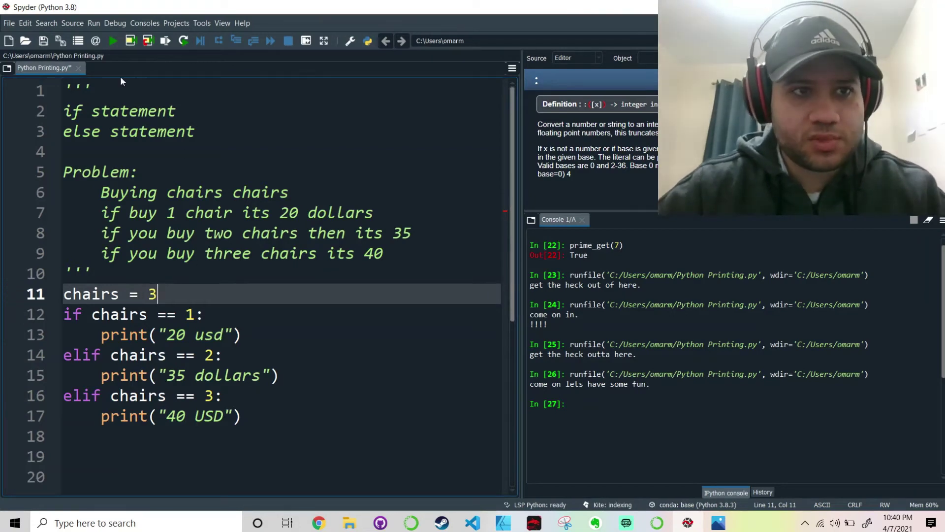
Clear the IPython console and run the script with chairs = 3, printing 40 USD.
{"action": "left_click", "coordinate": [112, 40]}
{"action": "type", "text": "cl"}
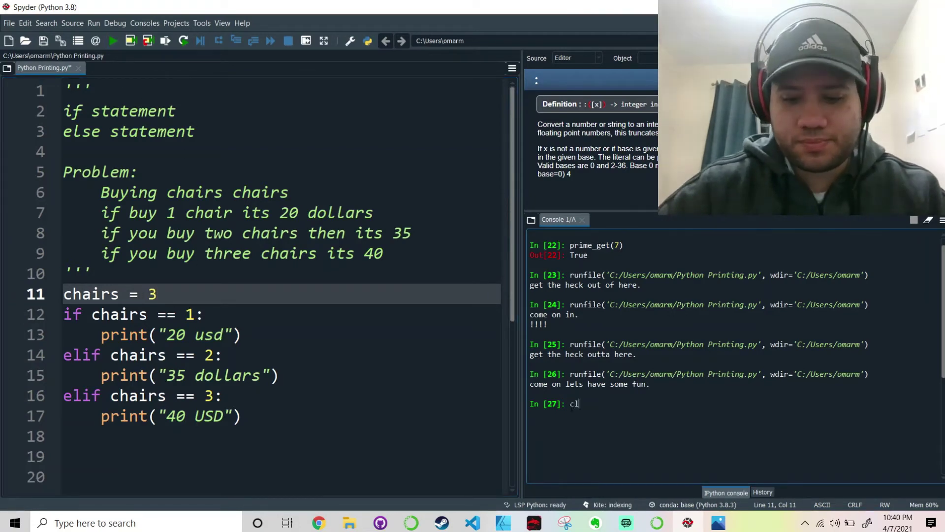
{"action": "key", "text": "ctrl+l"}
{"action": "left_click_drag", "start_coordinate": [165, 416], "coordinate": [224, 416]}
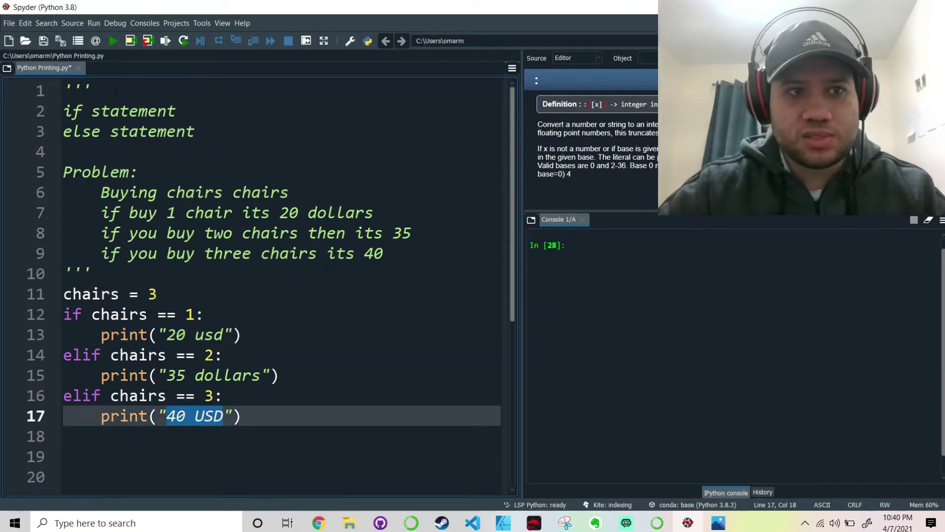
{"action": "left_click", "coordinate": [111, 41]}
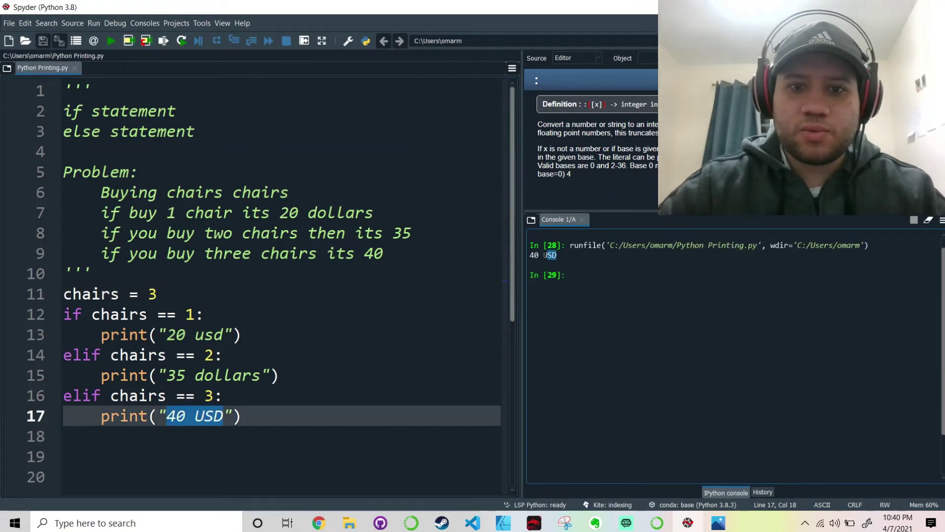
Rerun with chairs = 2 and chairs = 1, printing 35 dollars and 20 usd.
{"action": "left_click", "coordinate": [159, 294]}
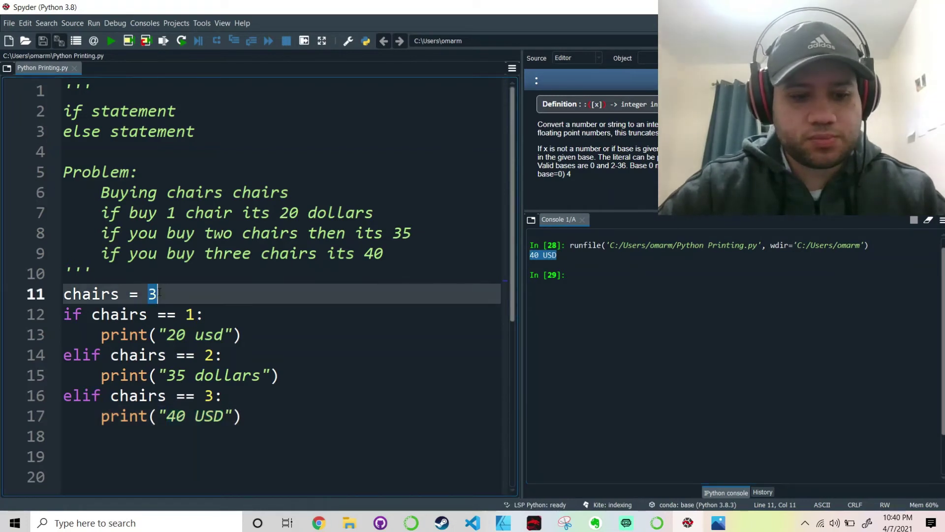
{"action": "key", "text": "BackSpace"}
{"action": "type", "text": "2"}
{"action": "left_click", "coordinate": [115, 41]}
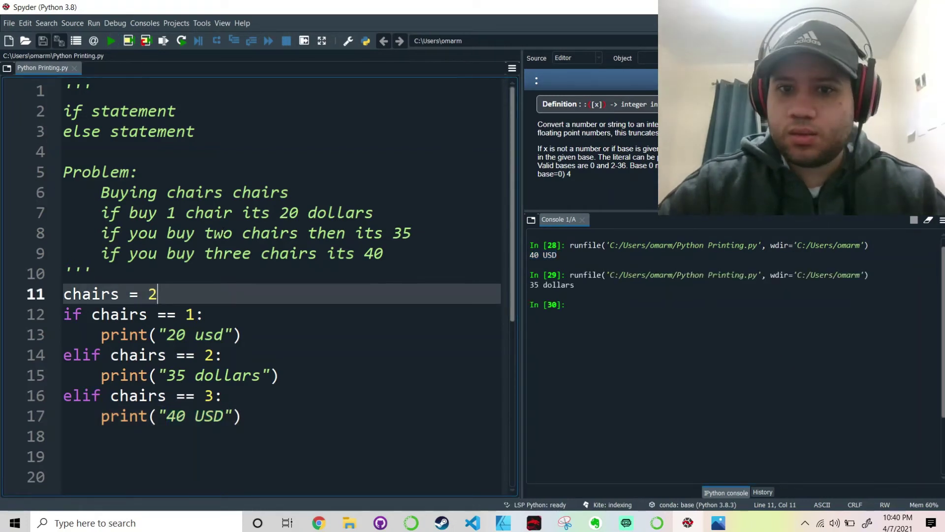
{"action": "key", "text": "shift+Left"}
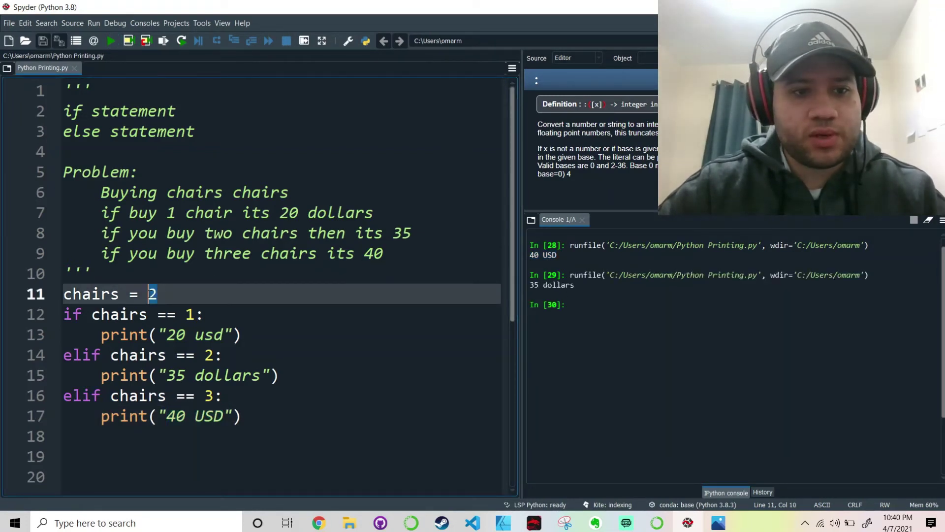
{"action": "type", "text": "1"}
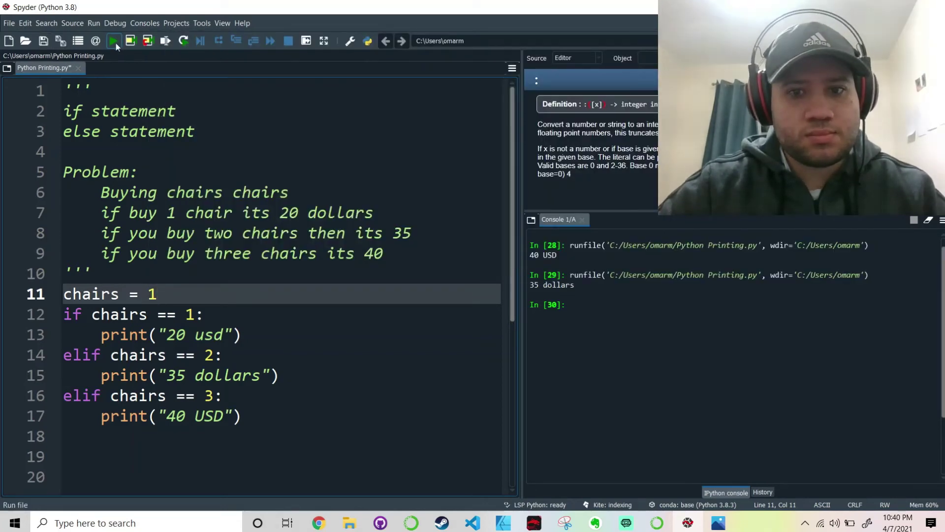
{"action": "left_click", "coordinate": [115, 42]}
{"action": "left_click_drag", "start_coordinate": [529, 314], "coordinate": [557, 315]}
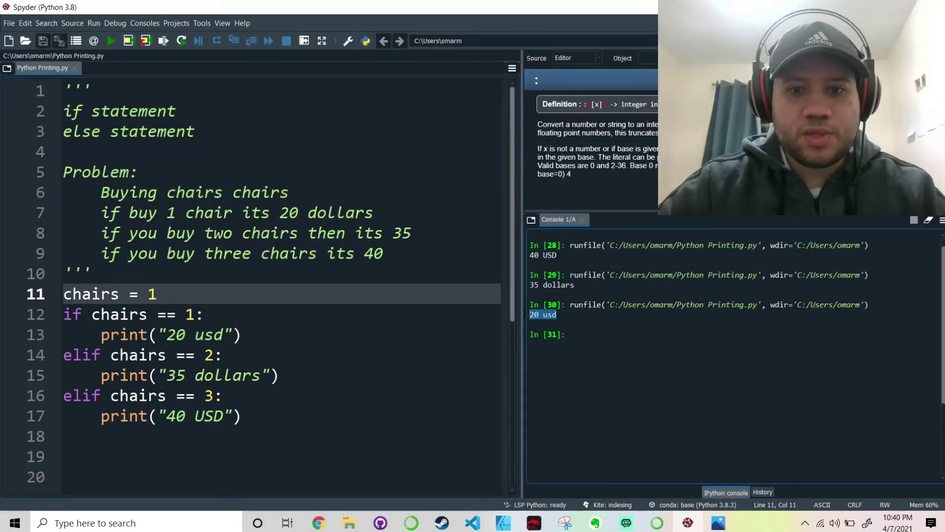
{"action": "left_click", "coordinate": [177, 396]}
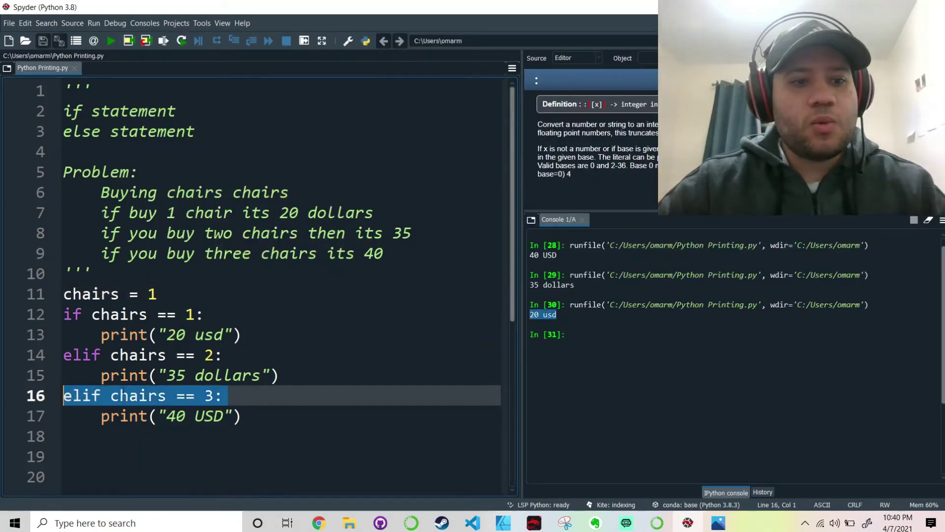
Add an else branch printing " I havent thought this through".
{"action": "left_click", "coordinate": [293, 418]}
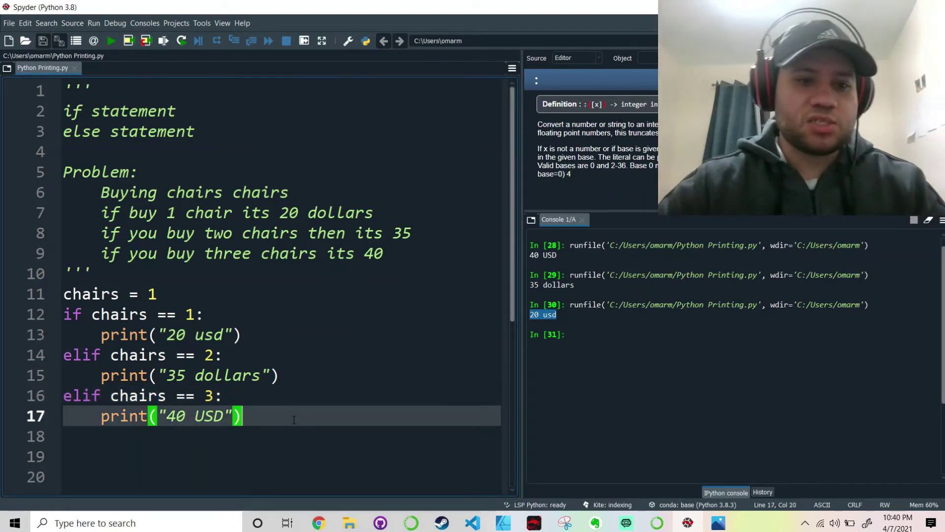
{"action": "key", "text": "Return"}
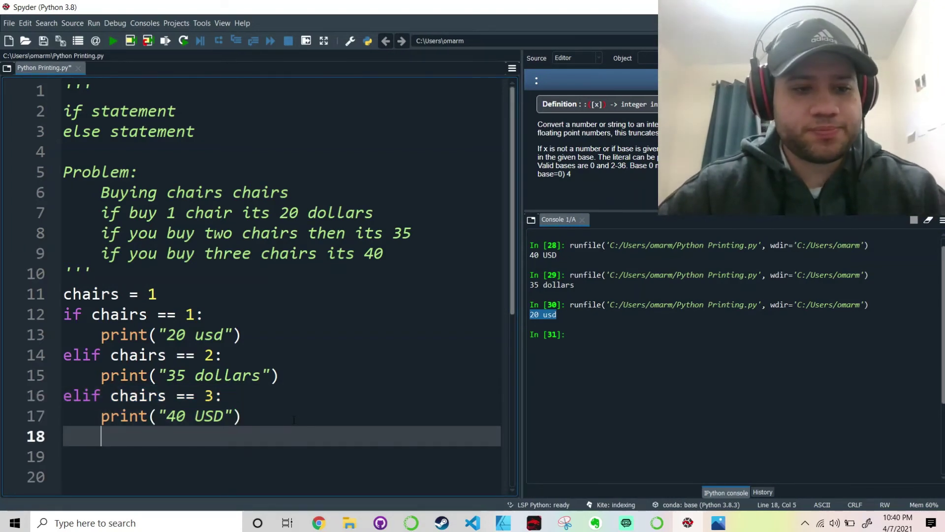
{"action": "type", "text": "els"}
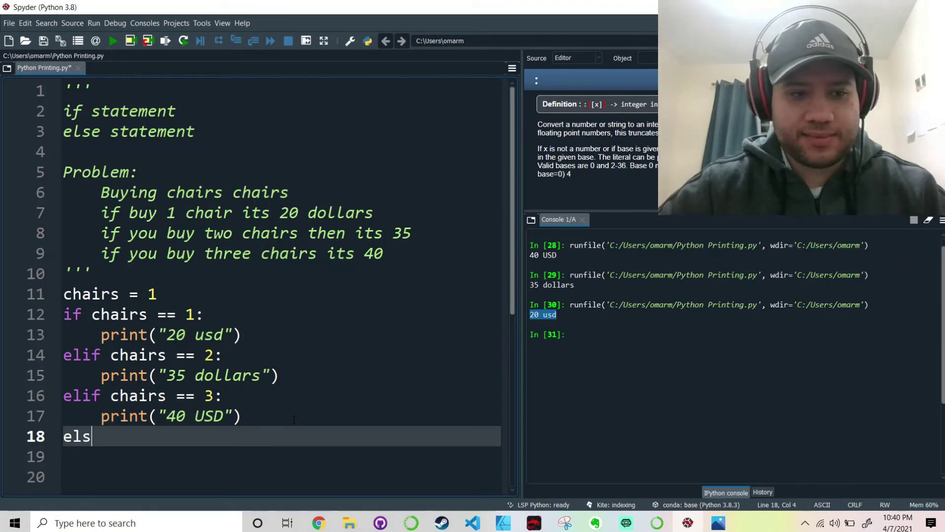
{"action": "type", "text": "e:"}
{"action": "key", "text": "Return"}
{"action": "key", "text": "BackSpace"}
{"action": "type", "text": "p"}
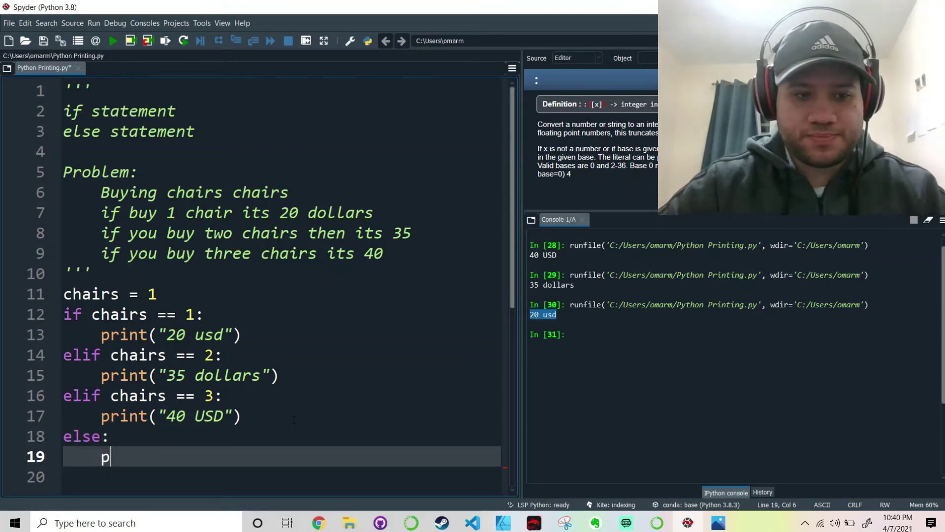
{"action": "type", "text": "rint(\" "}
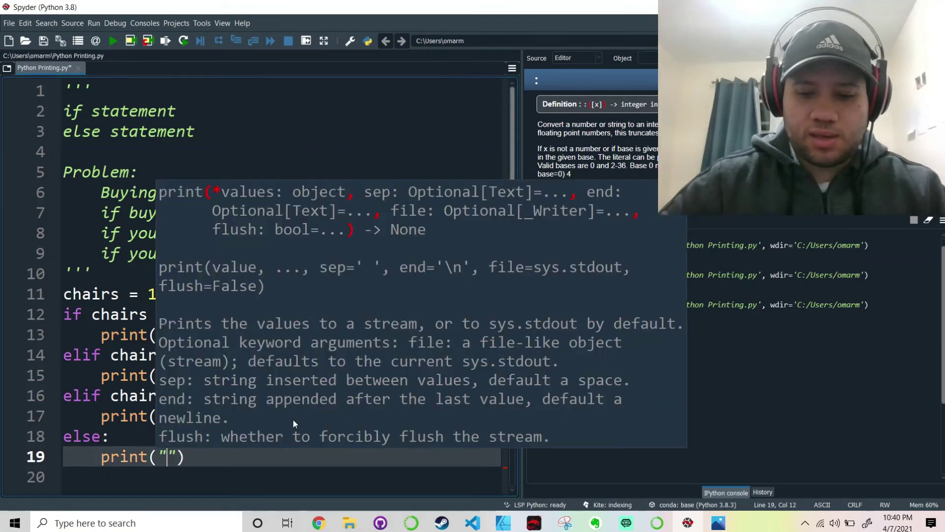
{"action": "type", "text": "I have\"nt"}
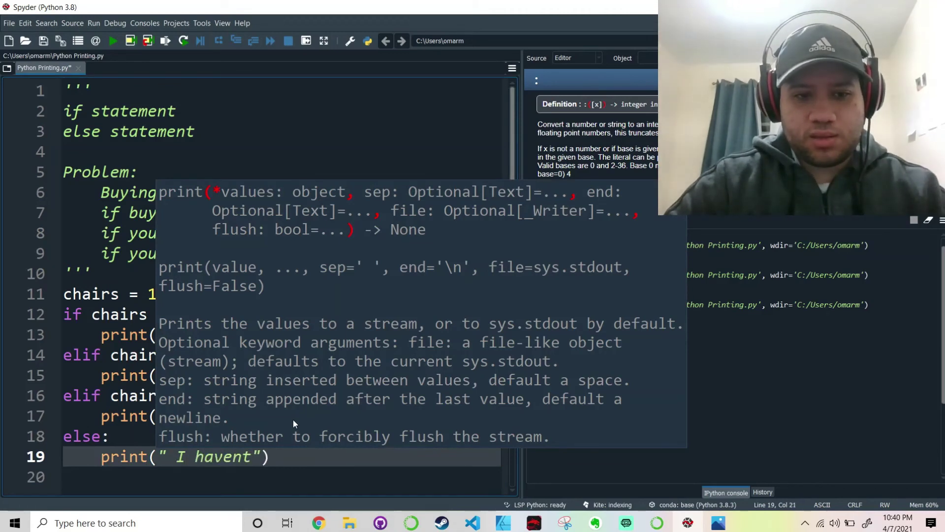
{"action": "type", "text": " thought this th"}
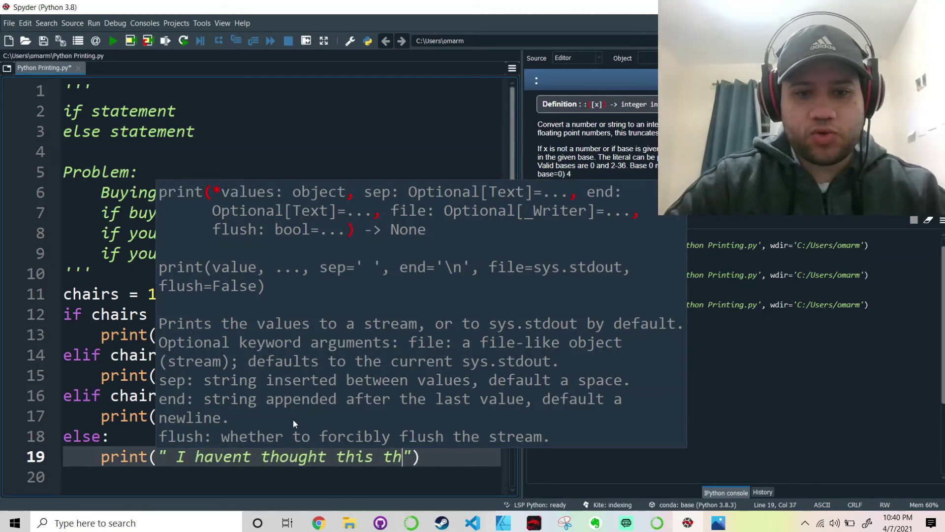
{"action": "type", "text": "rough"}
{"action": "left_click", "coordinate": [185, 111]}
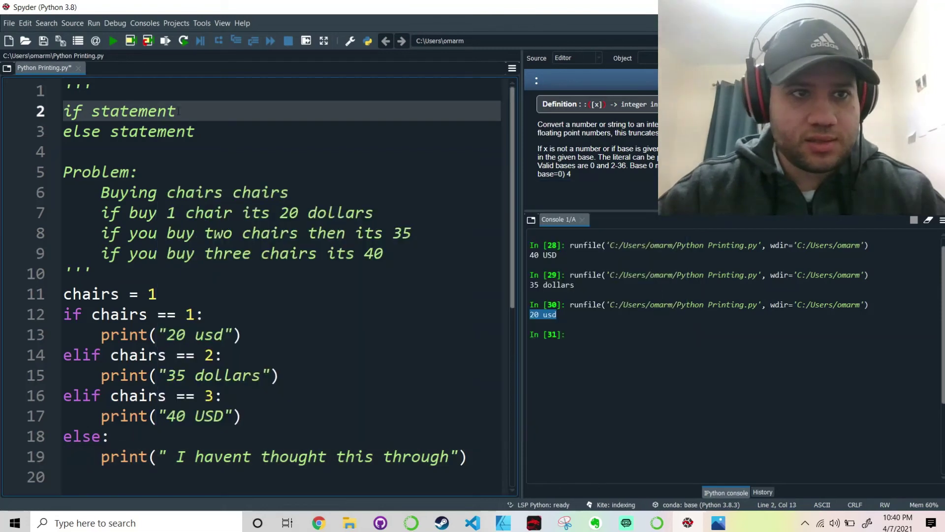
Run the script, then rerun with chairs = 10 to show the else message.
{"action": "left_click", "coordinate": [112, 41]}
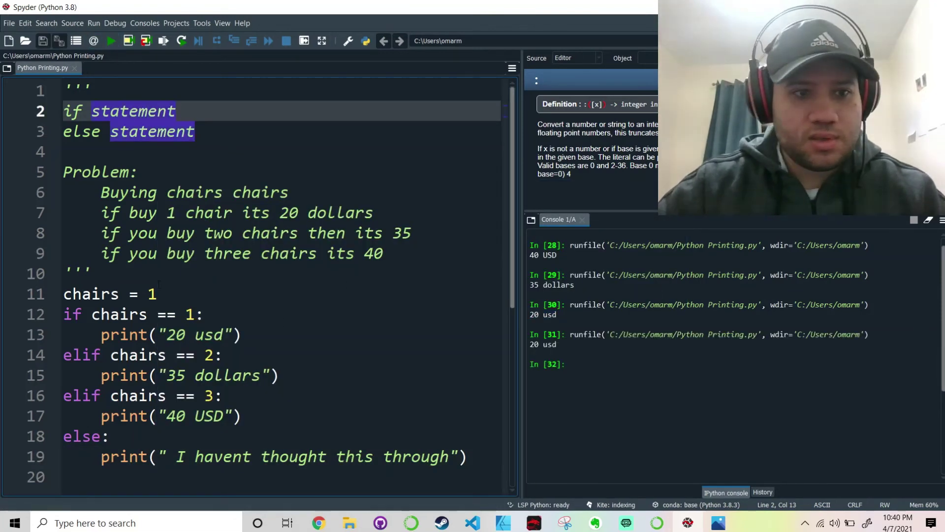
{"action": "left_click", "coordinate": [177, 293]}
{"action": "type", "text": "0"}
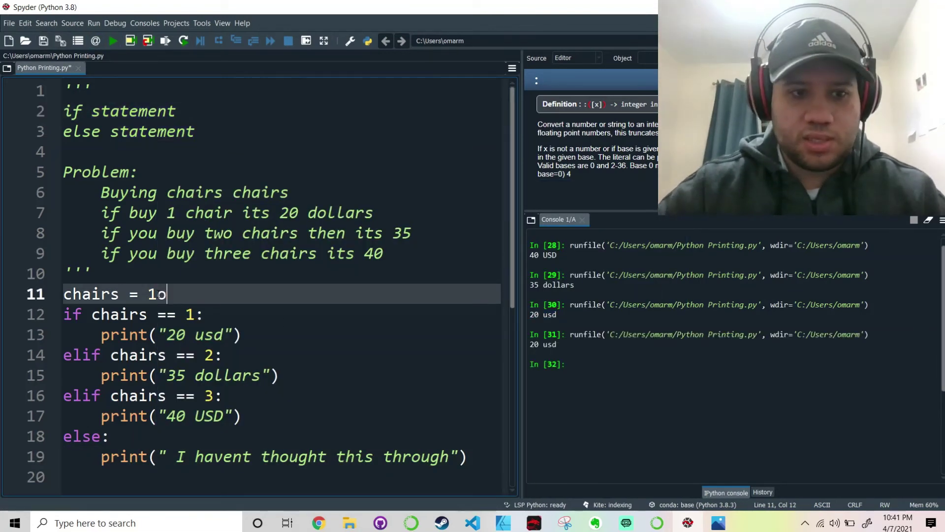
{"action": "left_click", "coordinate": [115, 41]}
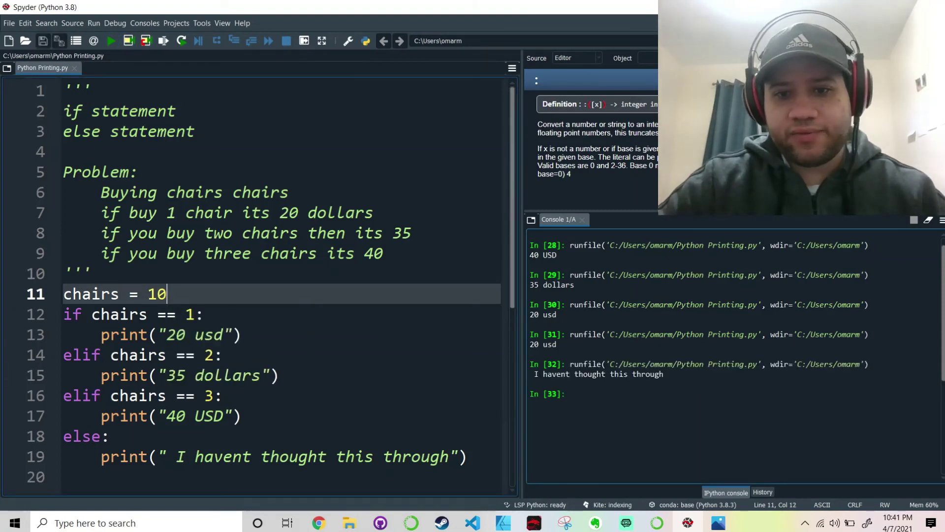
{"action": "left_click_drag", "start_coordinate": [535, 374], "coordinate": [664, 374]}
{"action": "left_click", "coordinate": [196, 334]}
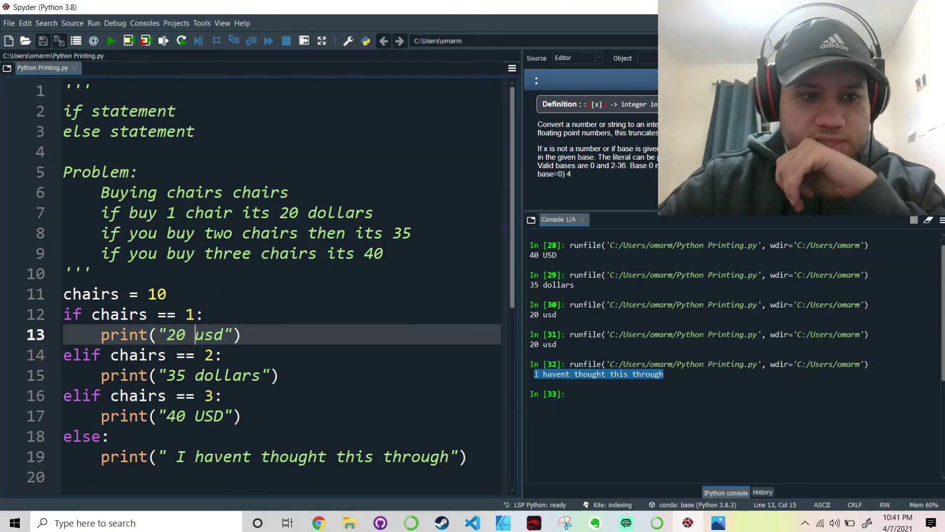
{"action": "left_click_drag", "start_coordinate": [101, 355], "coordinate": [63, 355]}
{"action": "left_click_drag", "start_coordinate": [101, 396], "coordinate": [63, 396]}
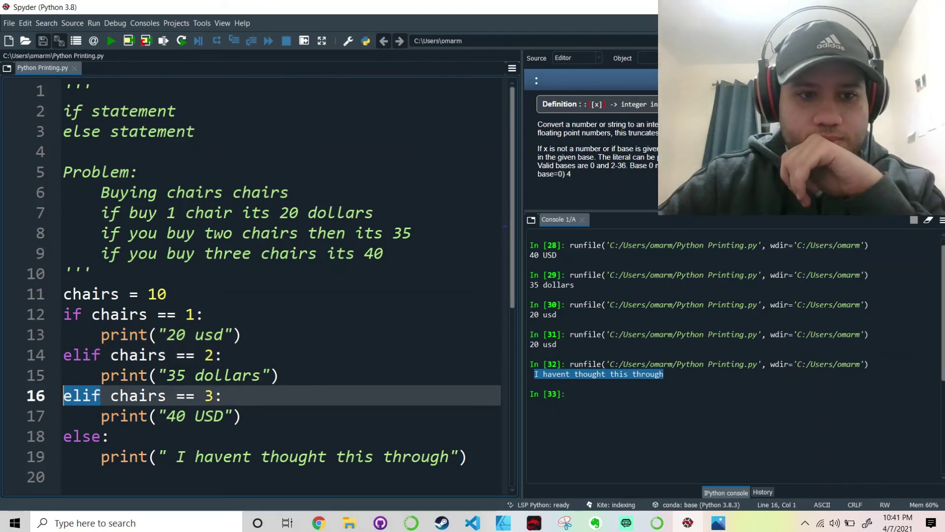
{"action": "left_click_drag", "start_coordinate": [100, 437], "coordinate": [46, 437]}
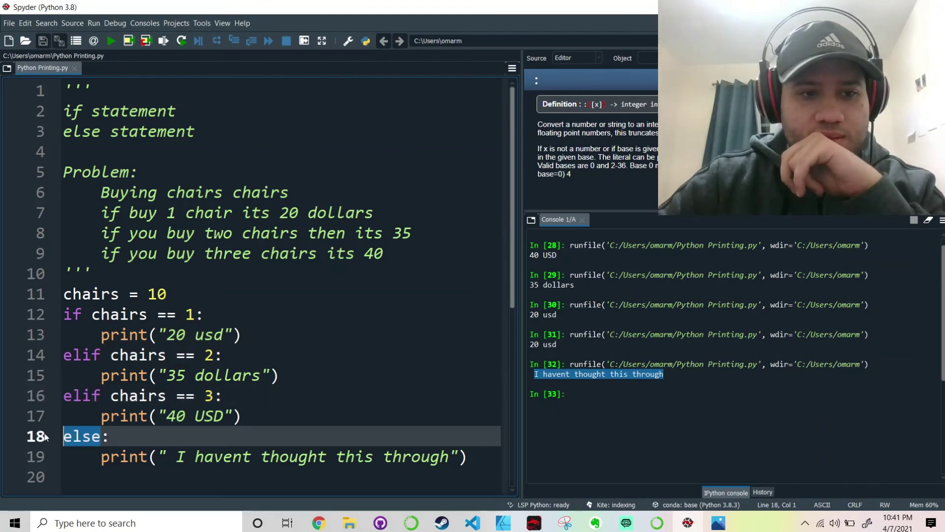
{"action": "mouse_move", "coordinate": [194, 315]}
{"action": "left_mouse_down"}
{"action": "mouse_move", "coordinate": [208, 314]}
{"action": "mouse_move", "coordinate": [156, 315]}
{"action": "mouse_move", "coordinate": [128, 293]}
{"action": "mouse_move", "coordinate": [139, 294]}
{"action": "mouse_move", "coordinate": [63, 294]}
{"action": "left_mouse_up"}
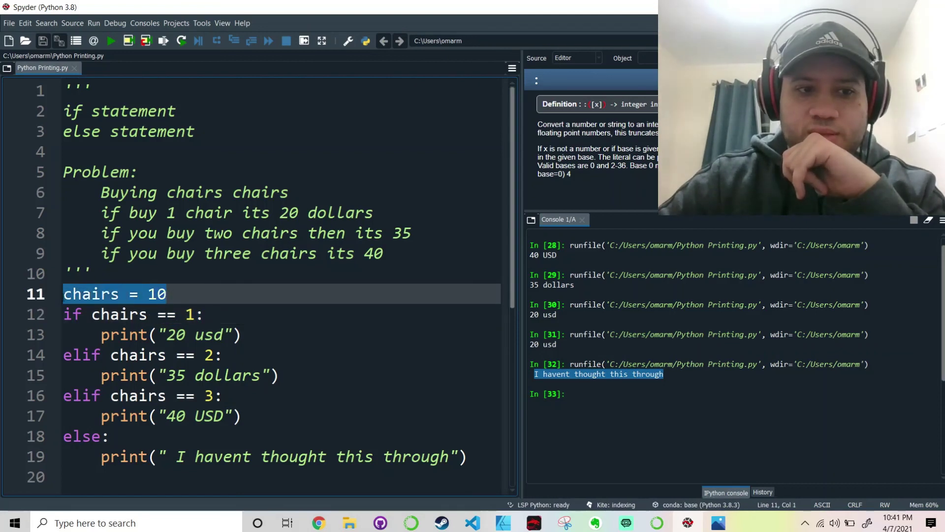
{"action": "left_click_drag", "start_coordinate": [176, 315], "coordinate": [158, 315]}
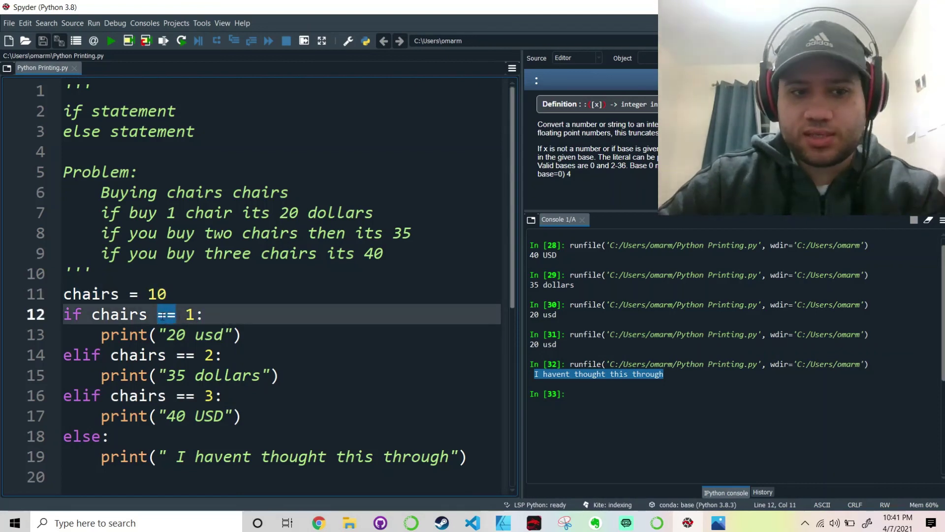